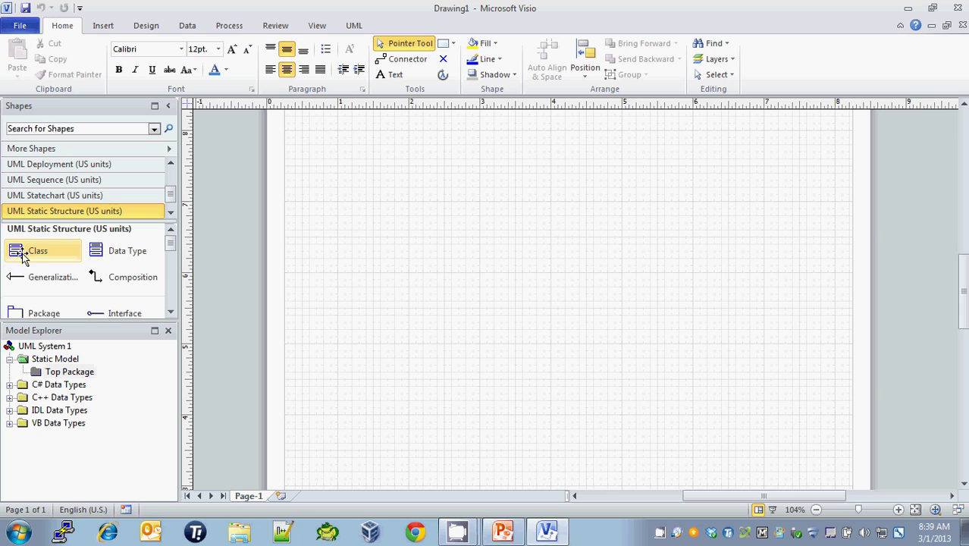
# - Place a UML class on the drawing page and name it RollingDice
pyautogui.moveTo(22, 253); pyautogui.dragTo(445, 264)
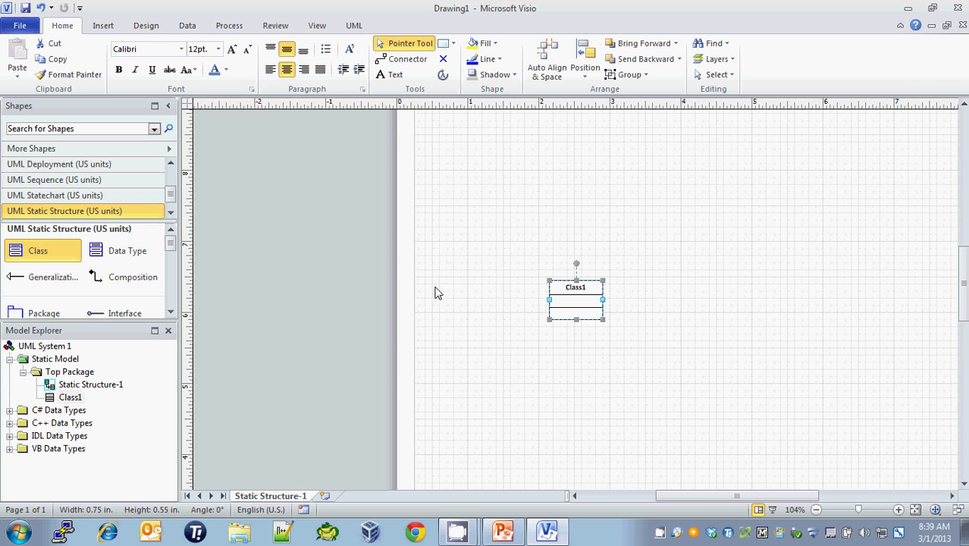
pyautogui.moveTo(968, 303); pyautogui.dragTo(629, 129)
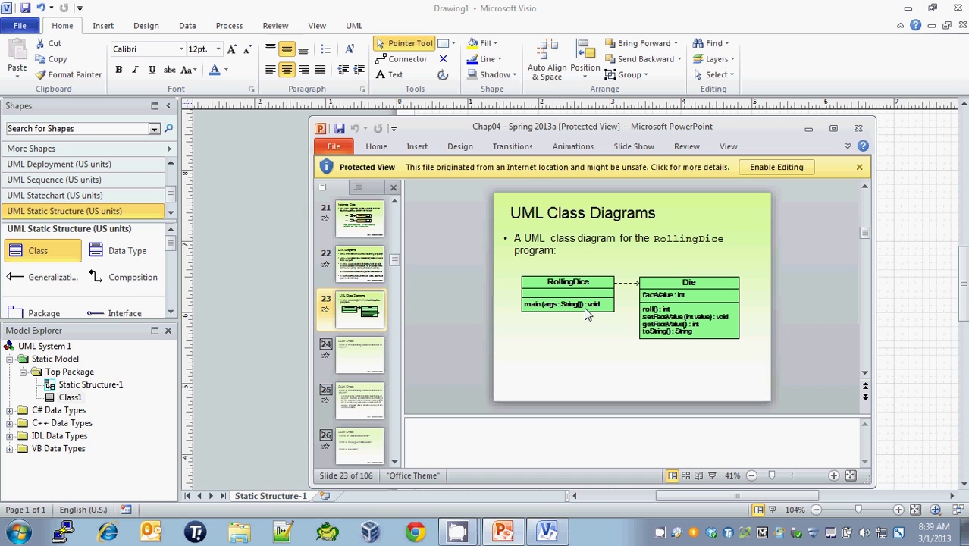
pyautogui.moveTo(652, 131); pyautogui.dragTo(968, 134)
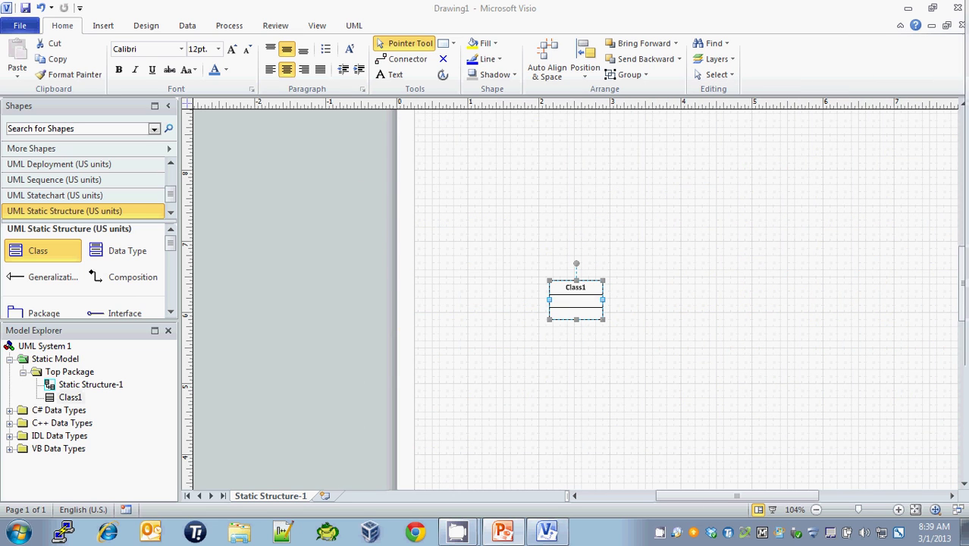
pyautogui.doubleClick(582, 292)
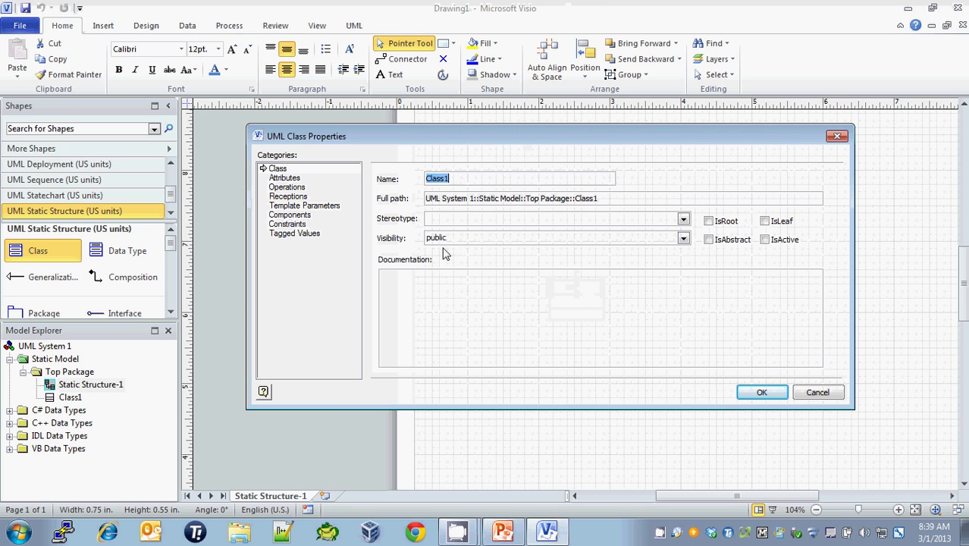
pyautogui.write('RollingDice')
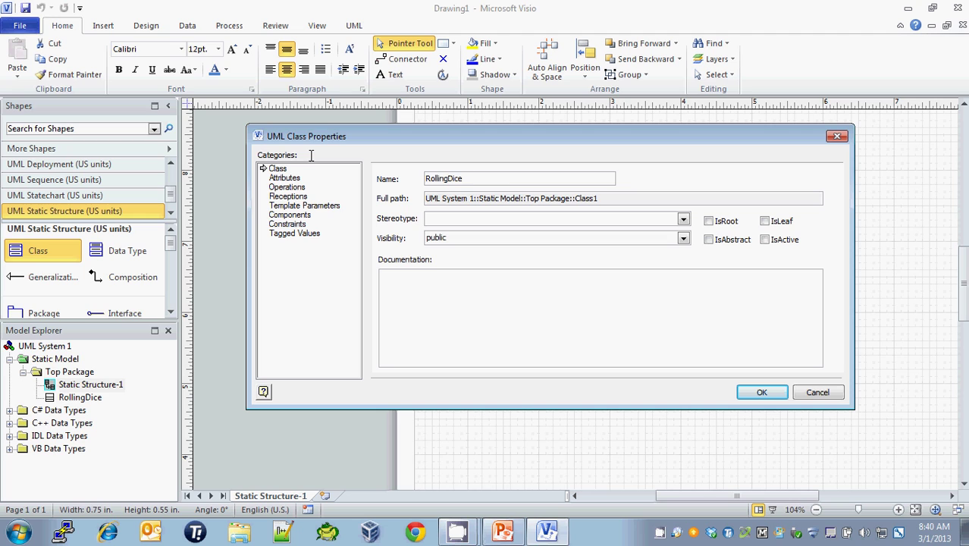
# - Add an operation named main to the RollingDice class with return type C#::void
pyautogui.click(285, 178)
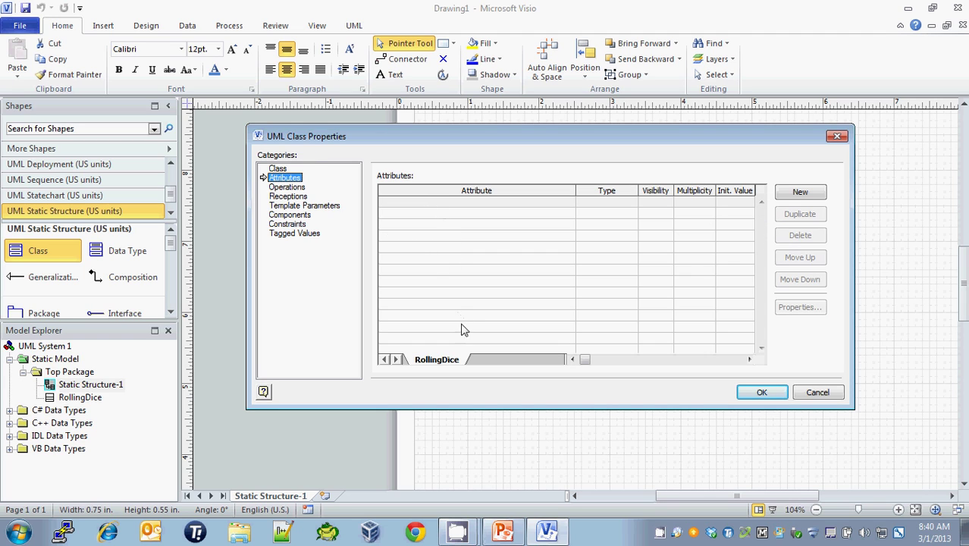
pyautogui.click(274, 189)
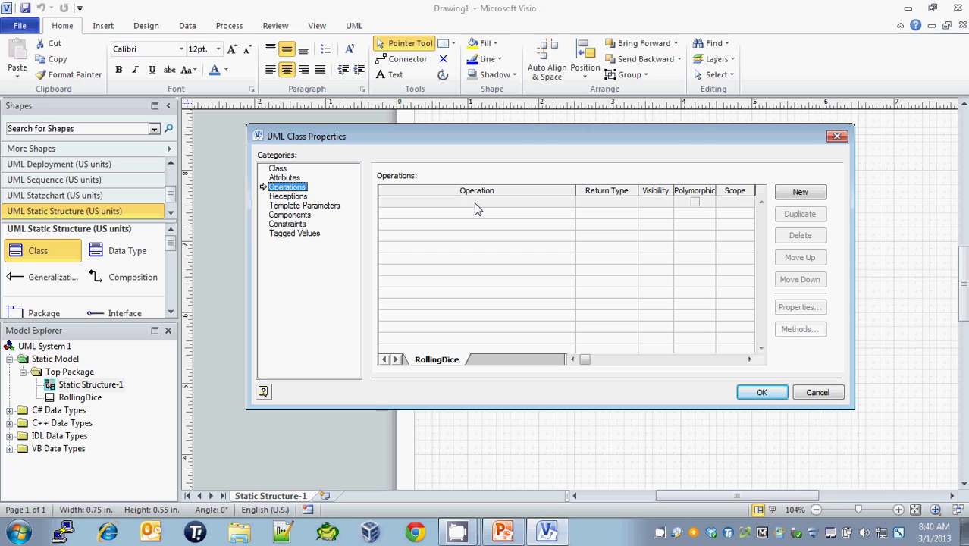
pyautogui.click(475, 204)
pyautogui.write('main')
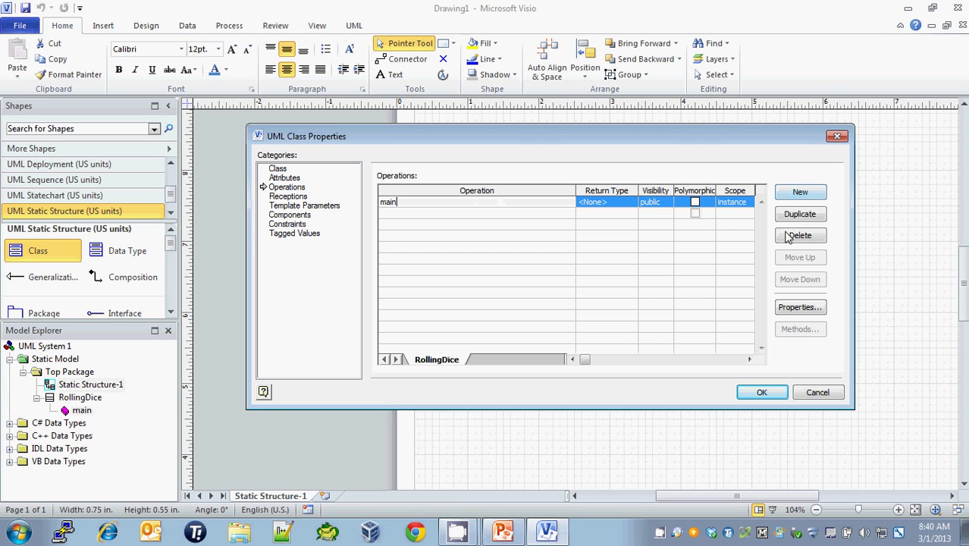
pyautogui.click(633, 205)
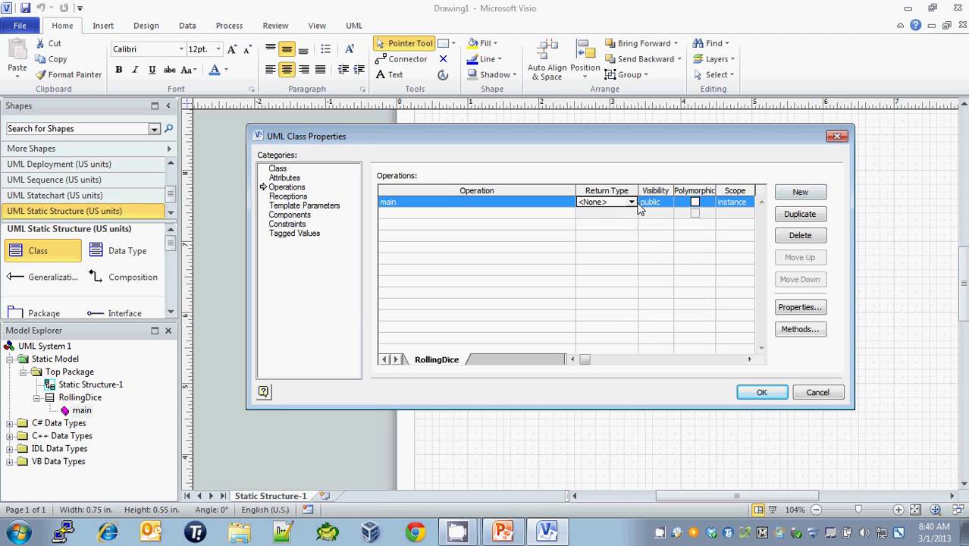
pyautogui.click(631, 202)
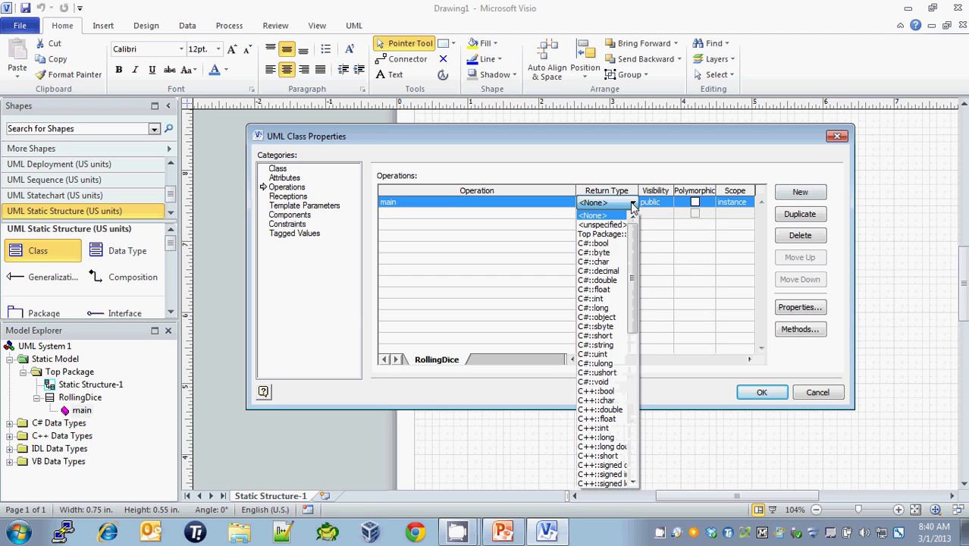
pyautogui.click(616, 383)
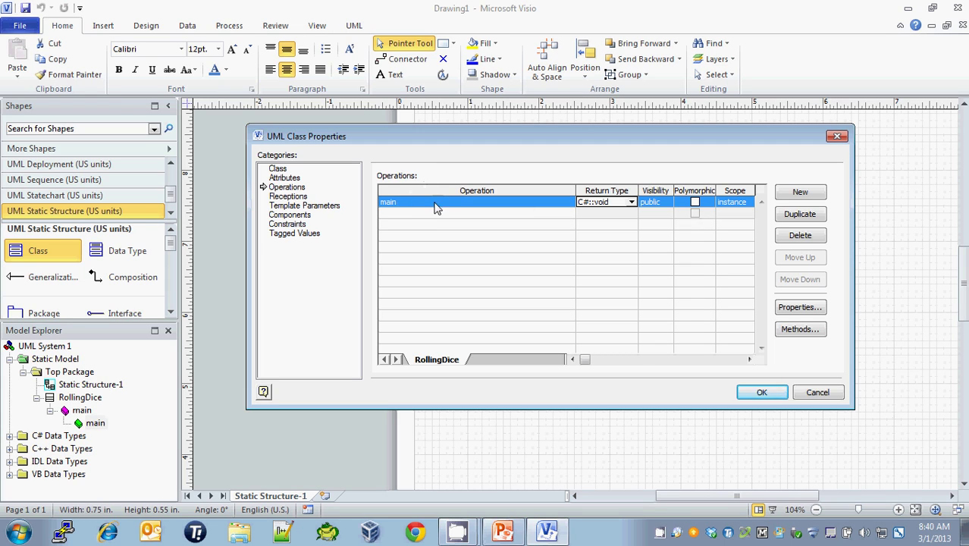
# - Add a parameter named args to the main operation
pyautogui.click(800, 308)
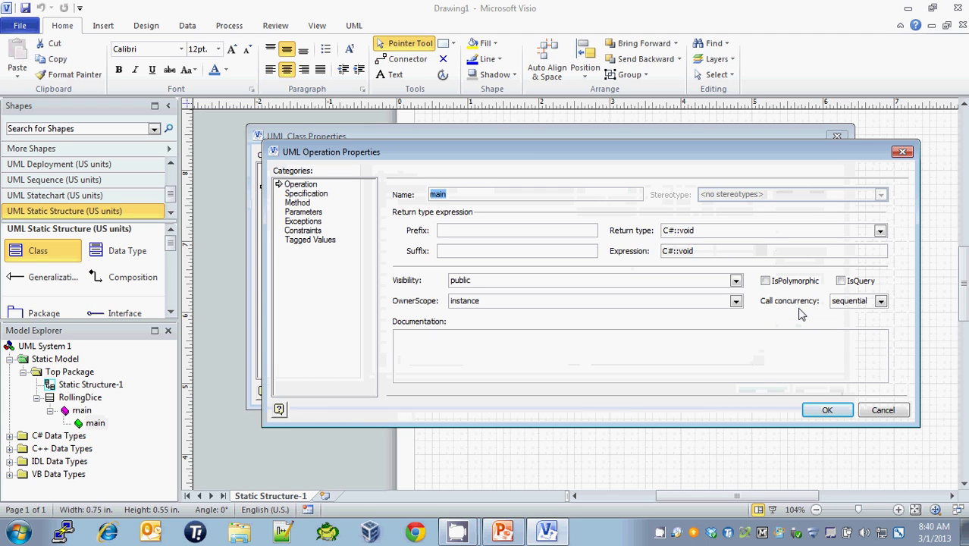
pyautogui.click(301, 212)
pyautogui.click(425, 229)
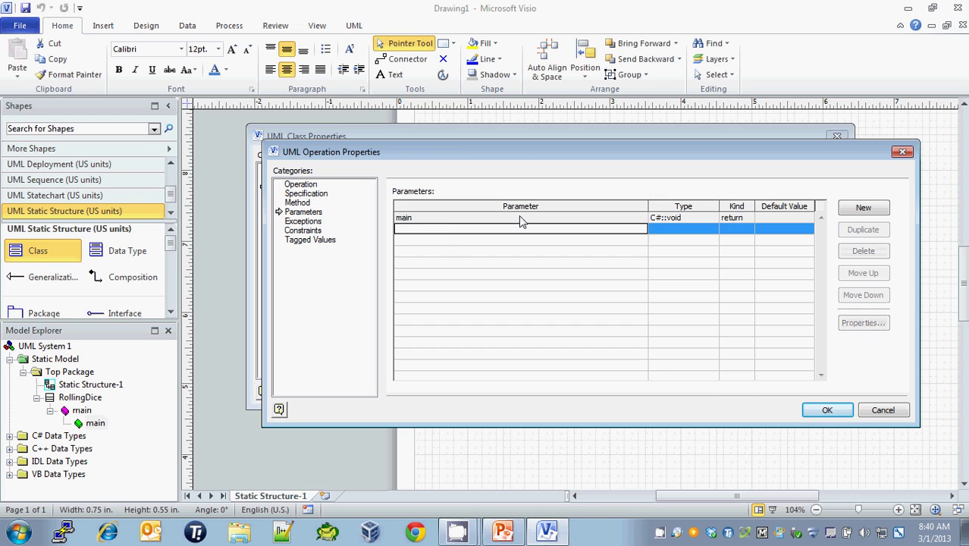
pyautogui.write('args')
pyautogui.press('Return')
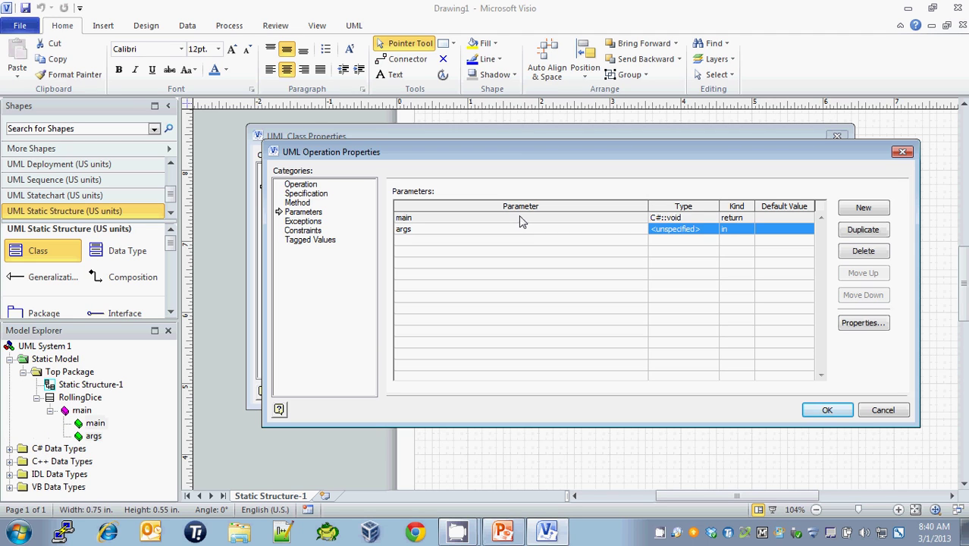
# - Set the type of the args parameter to C#::string
pyautogui.click(696, 231)
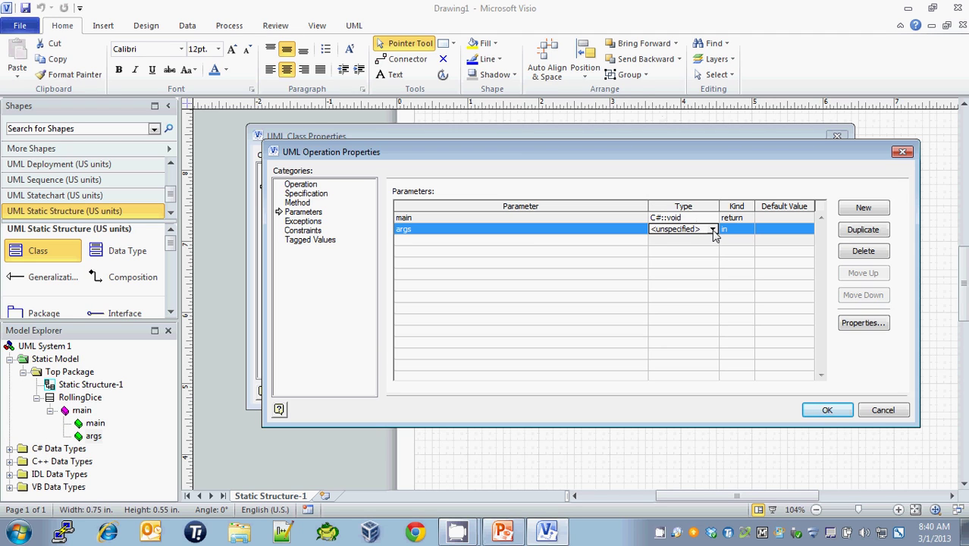
pyautogui.click(713, 231)
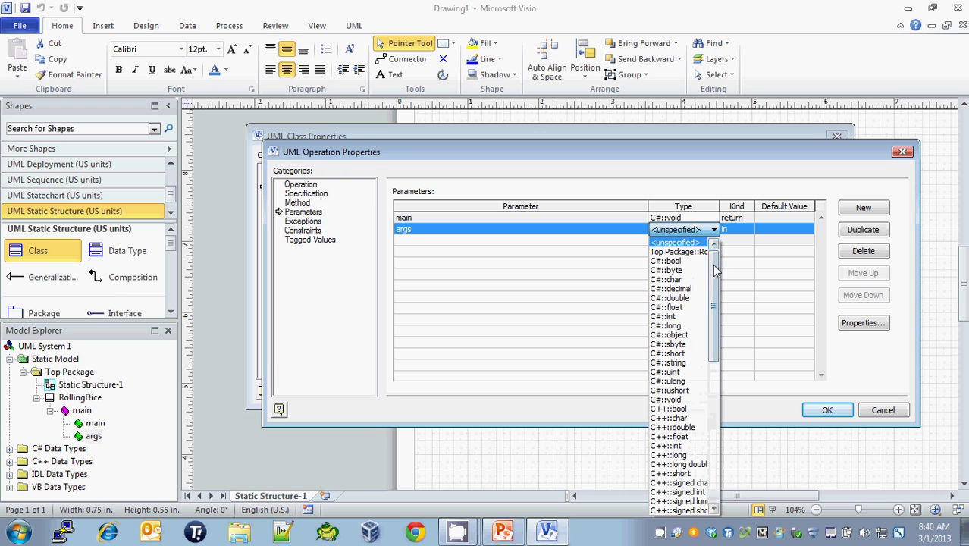
pyautogui.scroll(-3, 709, 303)
pyautogui.scroll(-10, 709, 303)
pyautogui.scroll(15, 691, 250)
pyautogui.scroll(-8, 693, 261)
pyautogui.scroll(7, 699, 273)
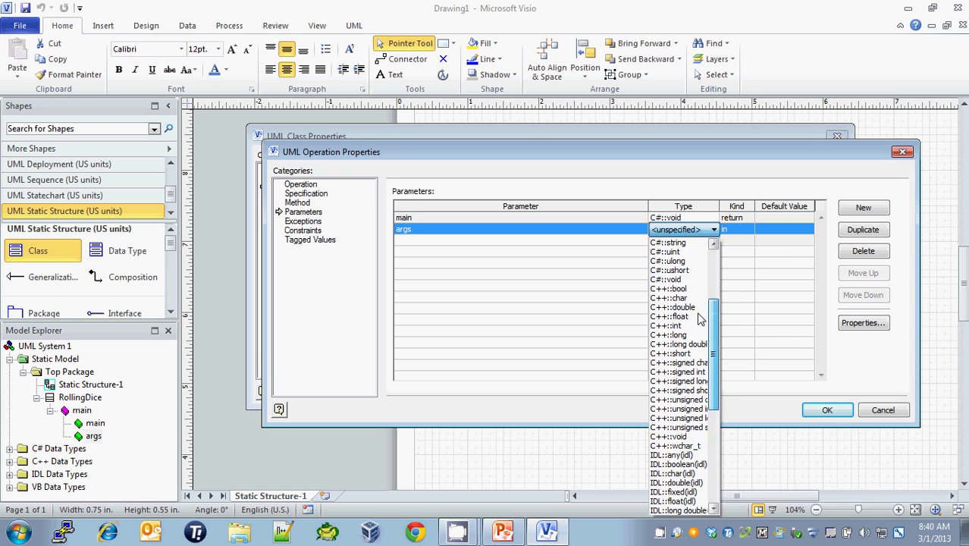
pyautogui.scroll(1, 699, 278)
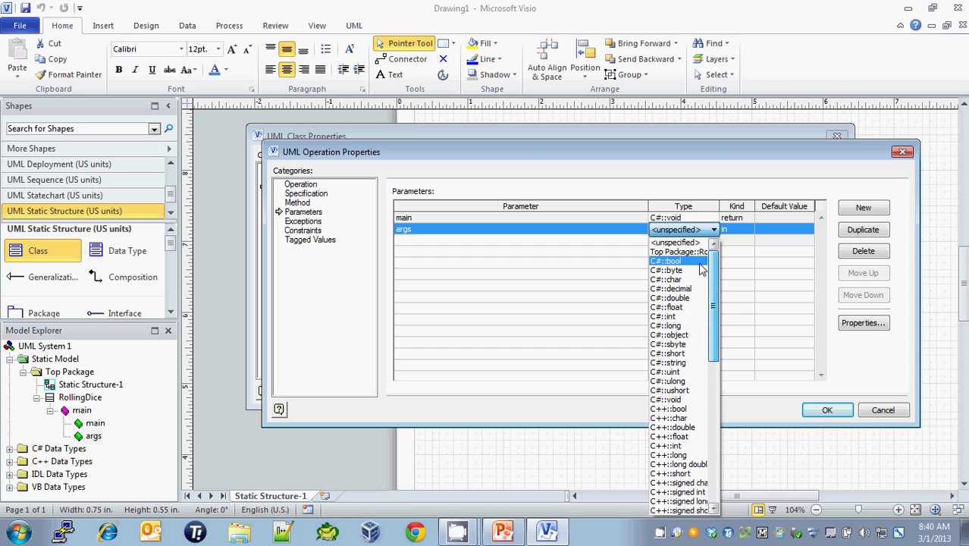
pyautogui.click(676, 363)
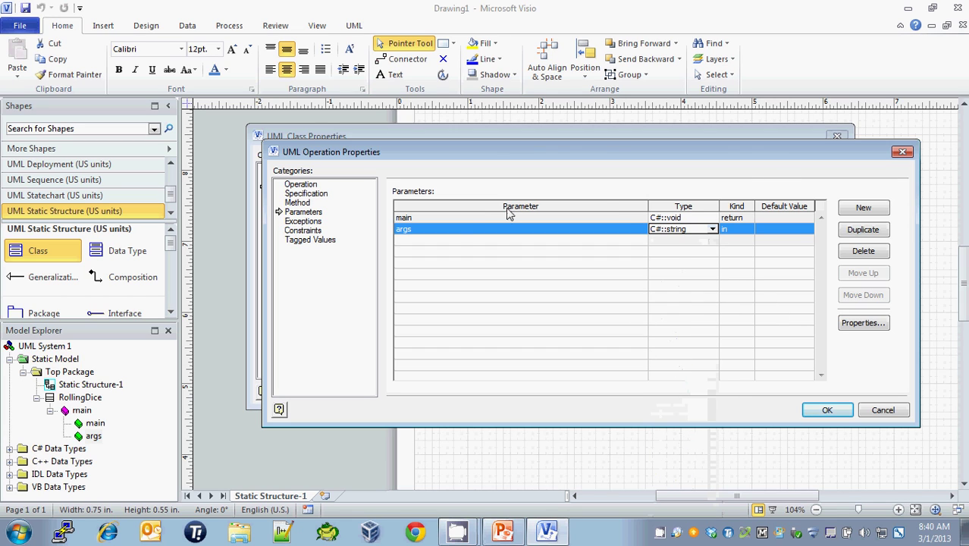
# - Rename the args parameter to args[] and accept the operation and class properties
pyautogui.click(427, 232)
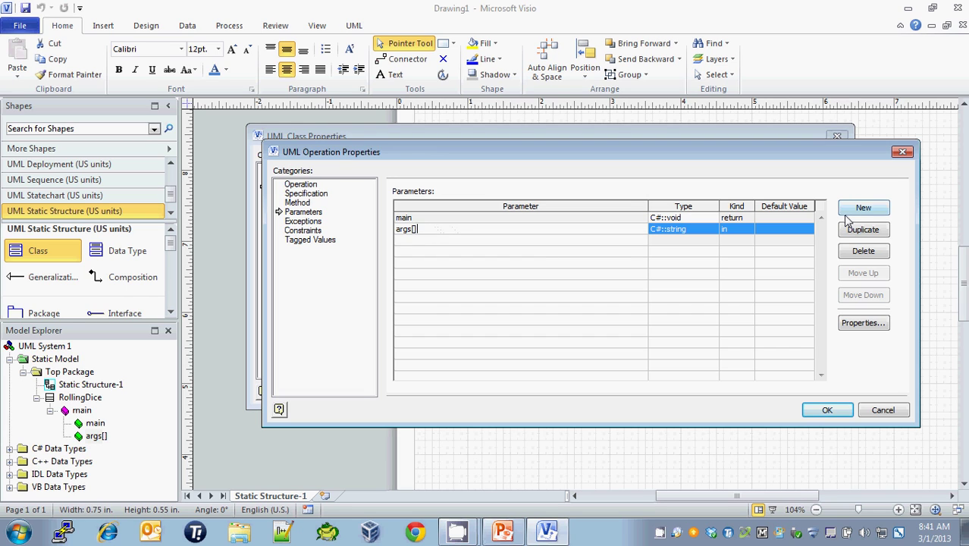
pyautogui.click(834, 413)
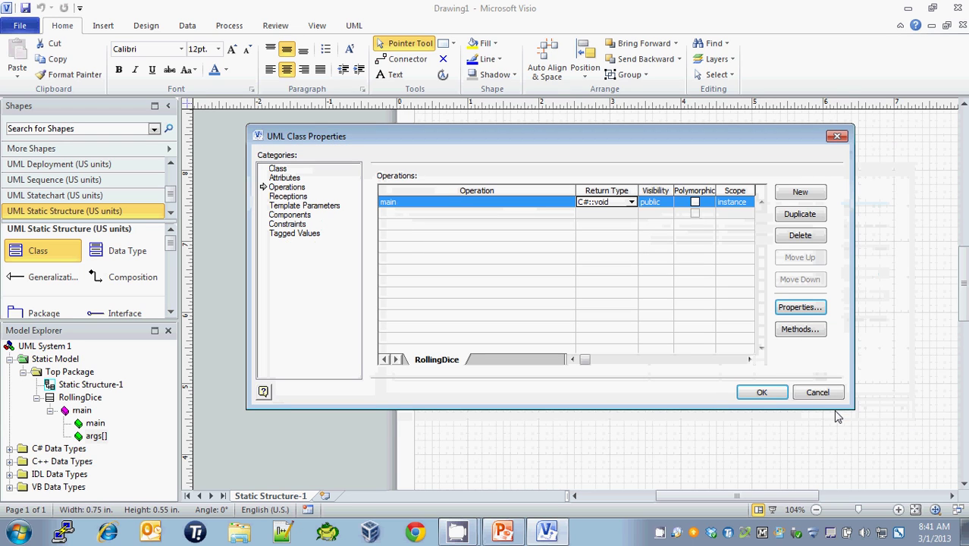
pyautogui.click(761, 392)
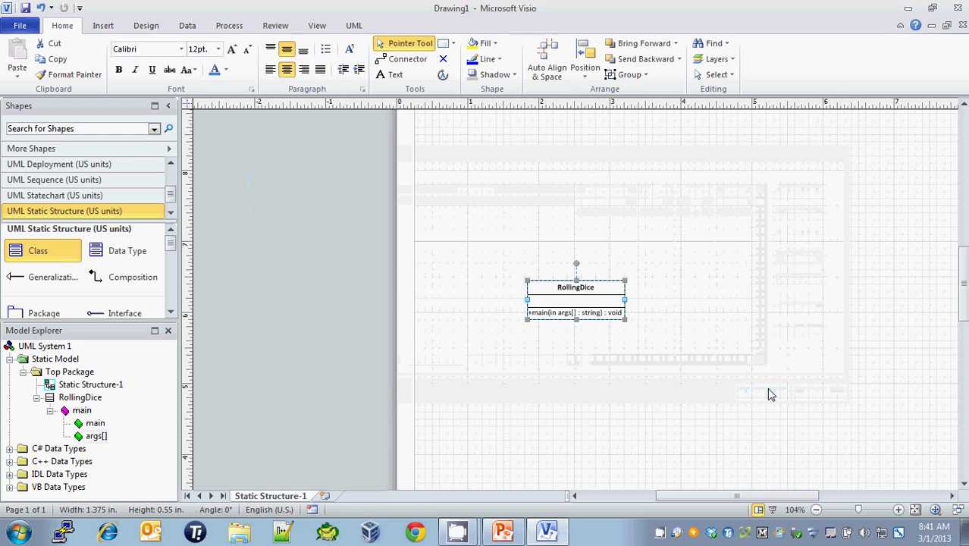
# - Move the RollingDice class slightly higher on the page and check the UML Class Diagrams slide in PowerPoint
pyautogui.moveTo(596, 300); pyautogui.dragTo(602, 264)
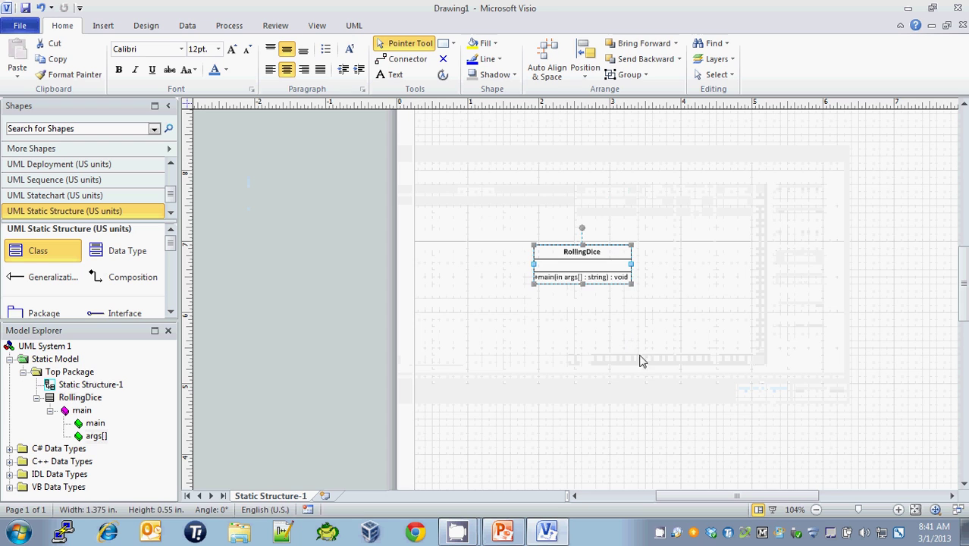
pyautogui.click(640, 360)
pyautogui.hotkey('alt', 'Tab')
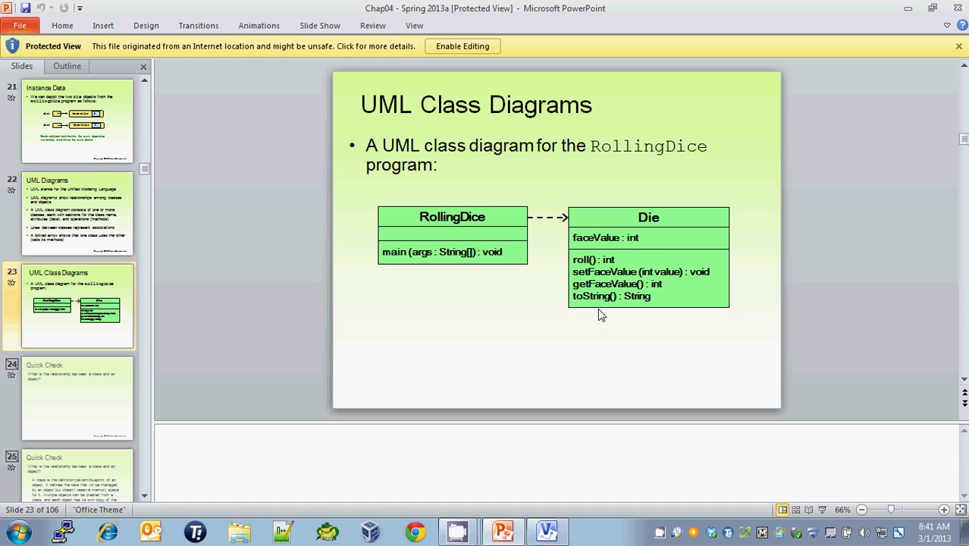
pyautogui.moveTo(518, 13); pyautogui.dragTo(968, 152)
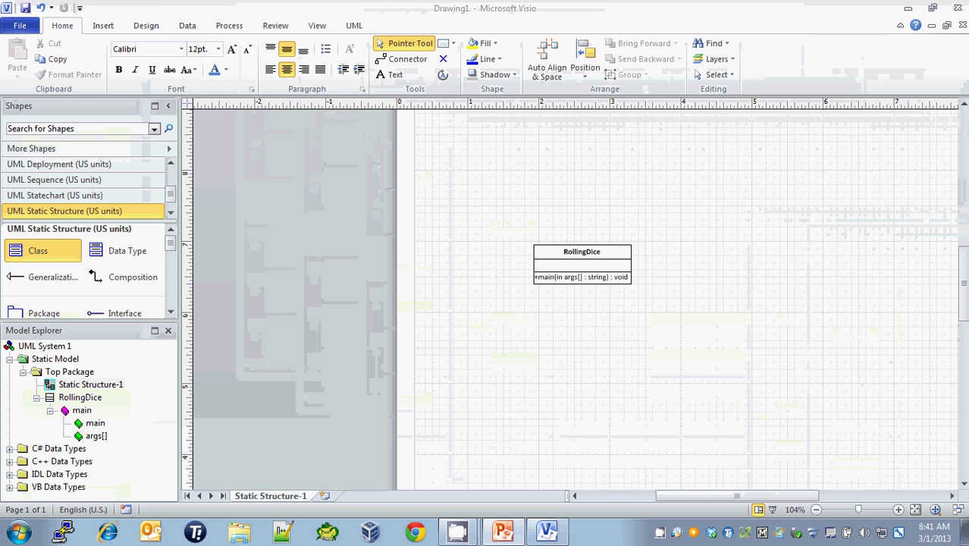
# - Place a second UML class to the right of RollingDice, level with it, and name it Die
pyautogui.moveTo(30, 250); pyautogui.dragTo(767, 269)
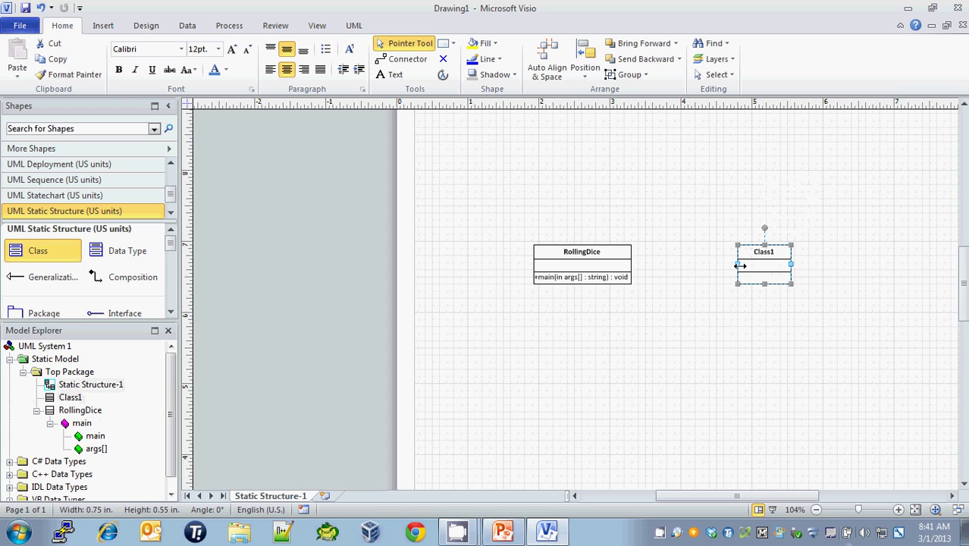
pyautogui.doubleClick(767, 255)
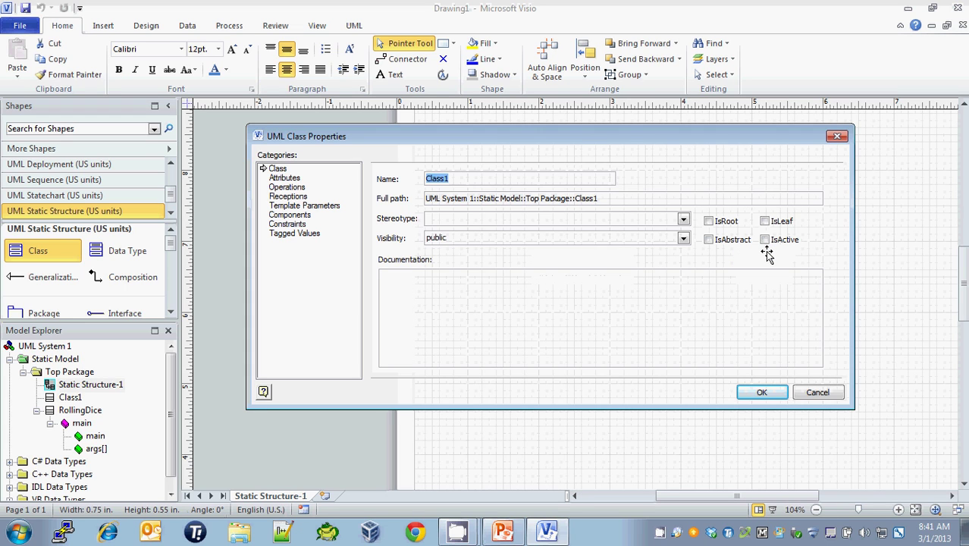
pyautogui.write('Die')
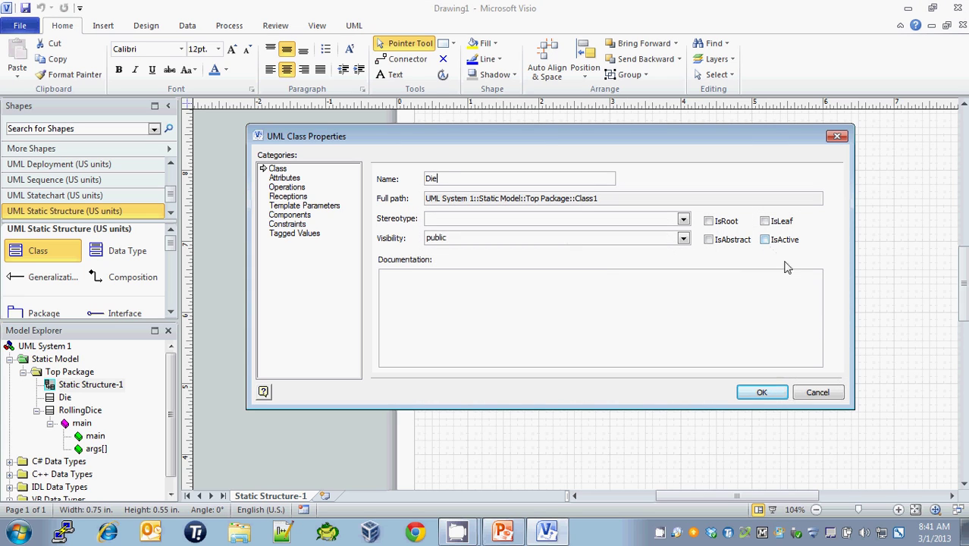
# - Add an attribute named faceValue of type C#::int to the Die class
pyautogui.click(285, 178)
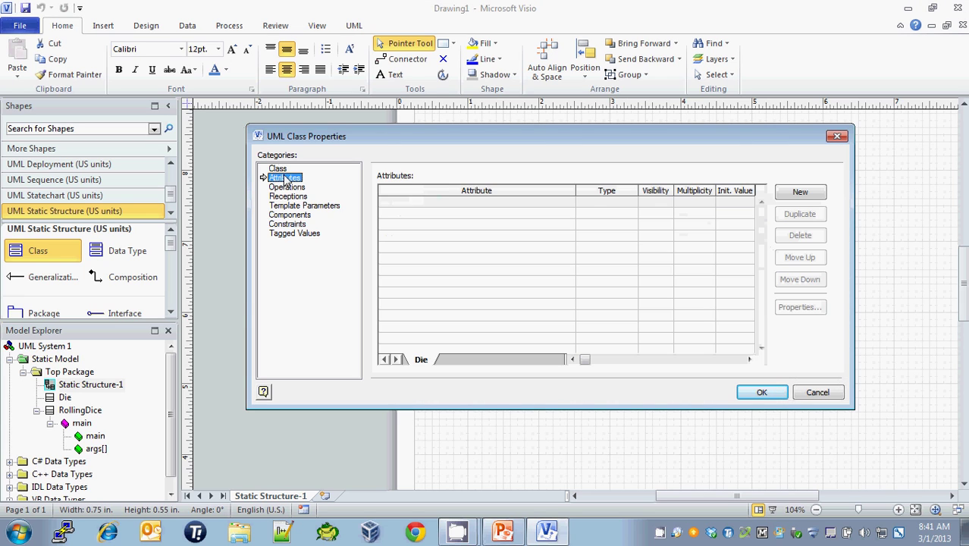
pyautogui.click(442, 202)
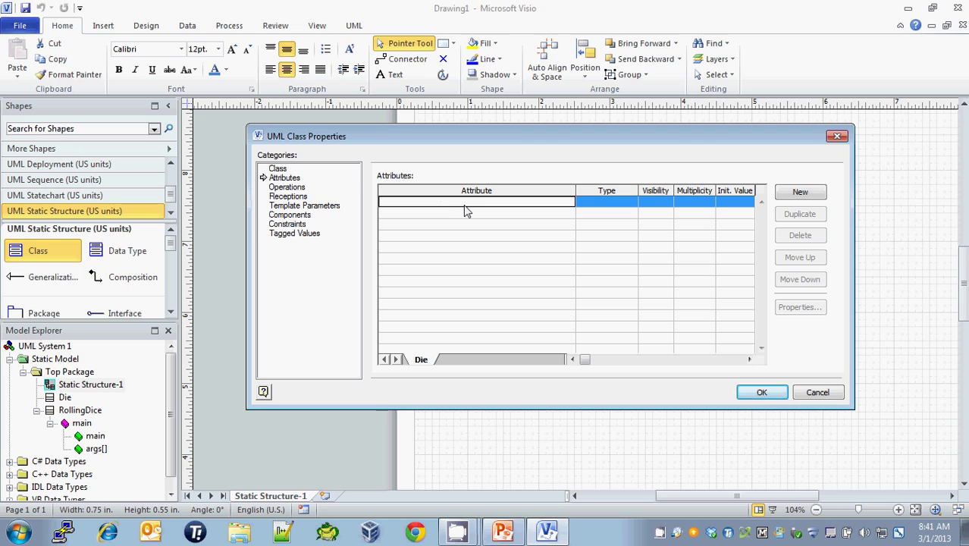
pyautogui.write('faceValue')
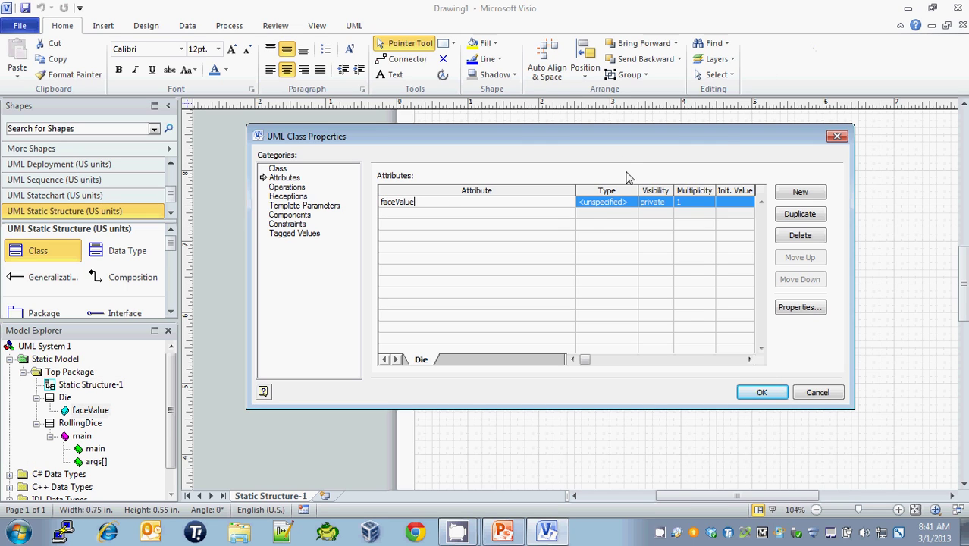
pyautogui.click(626, 202)
pyautogui.click(632, 202)
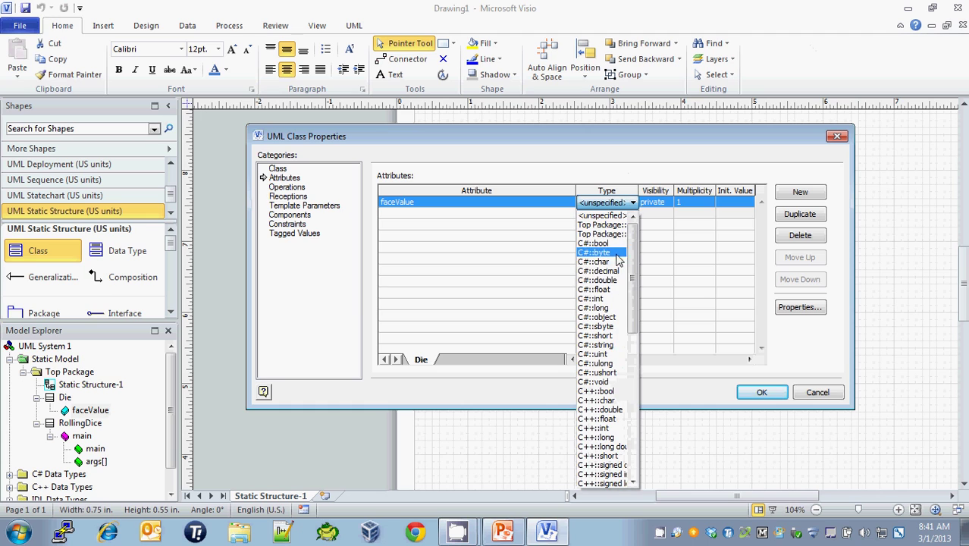
pyautogui.click(612, 300)
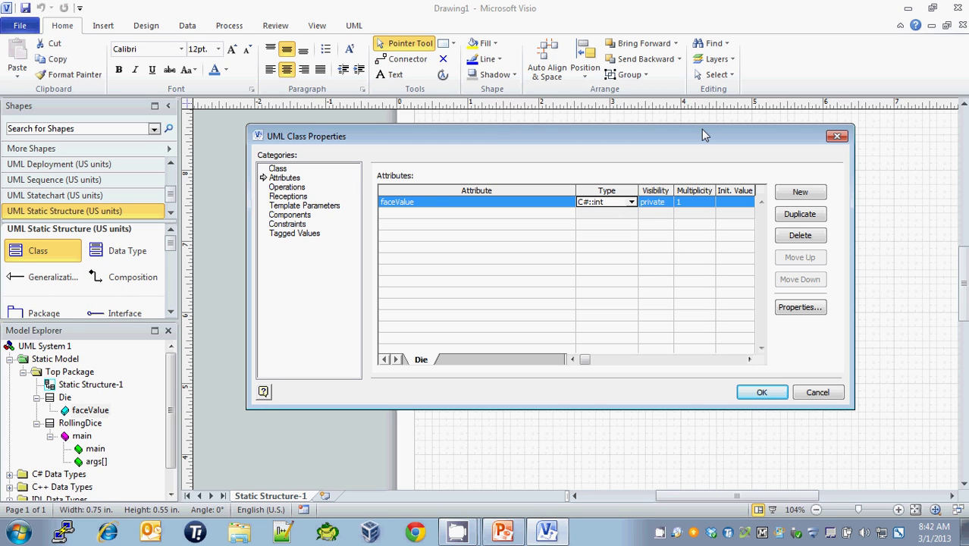
# - Add an operation named roll with return type C#::int to the Die class
pyautogui.click(287, 188)
pyautogui.click(452, 206)
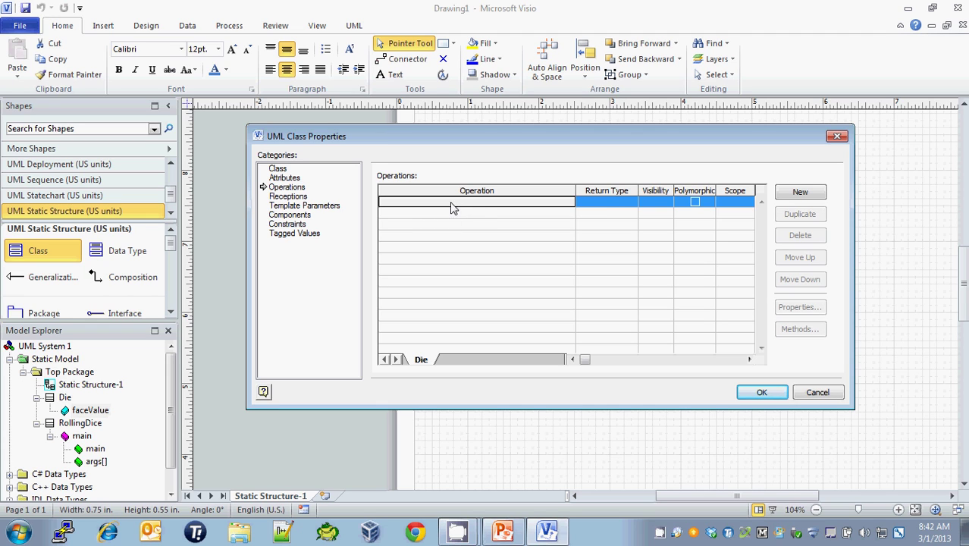
pyautogui.write('roll')
pyautogui.press('Return')
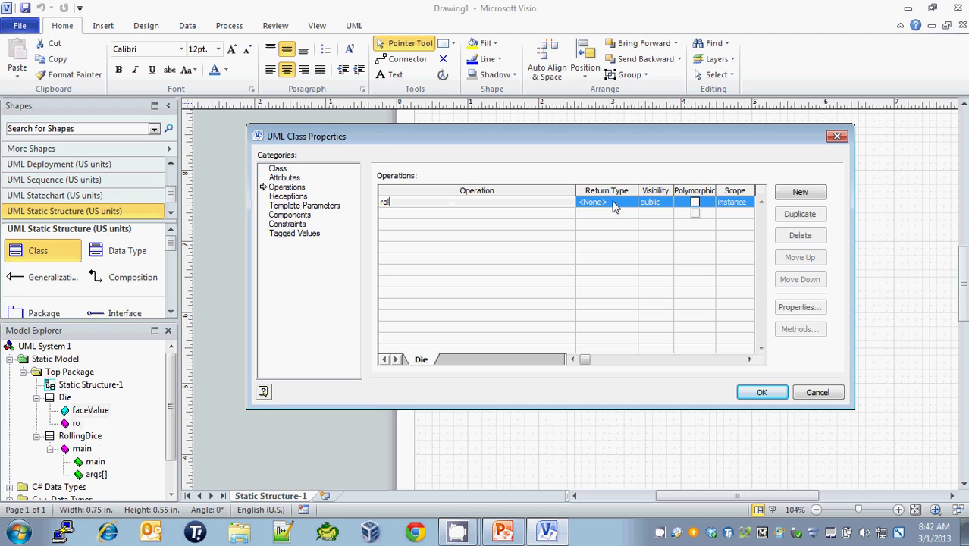
pyautogui.click(629, 201)
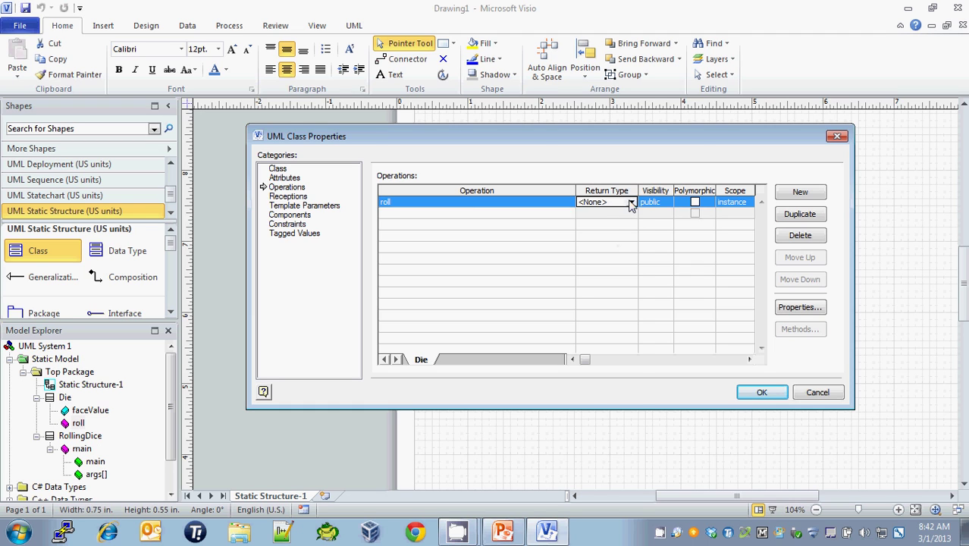
pyautogui.click(631, 203)
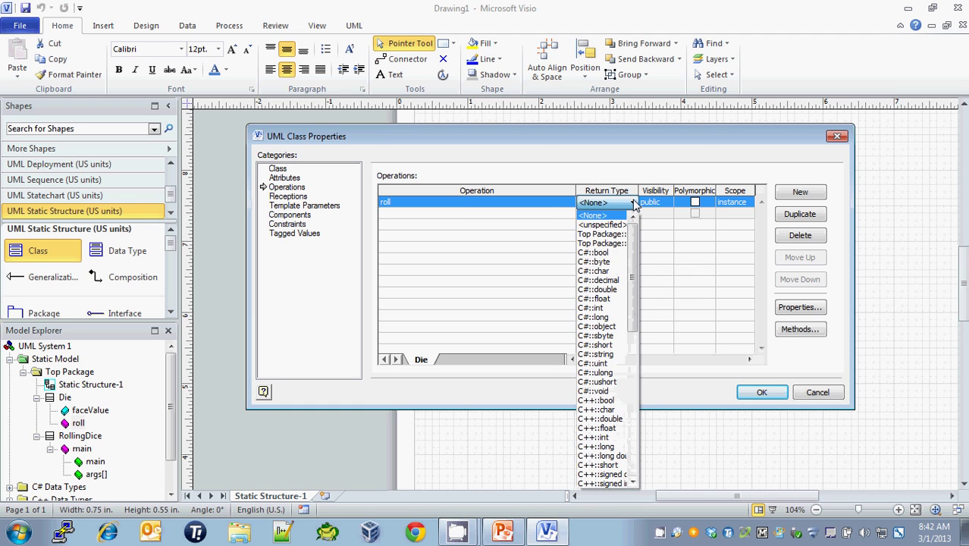
pyautogui.click(598, 308)
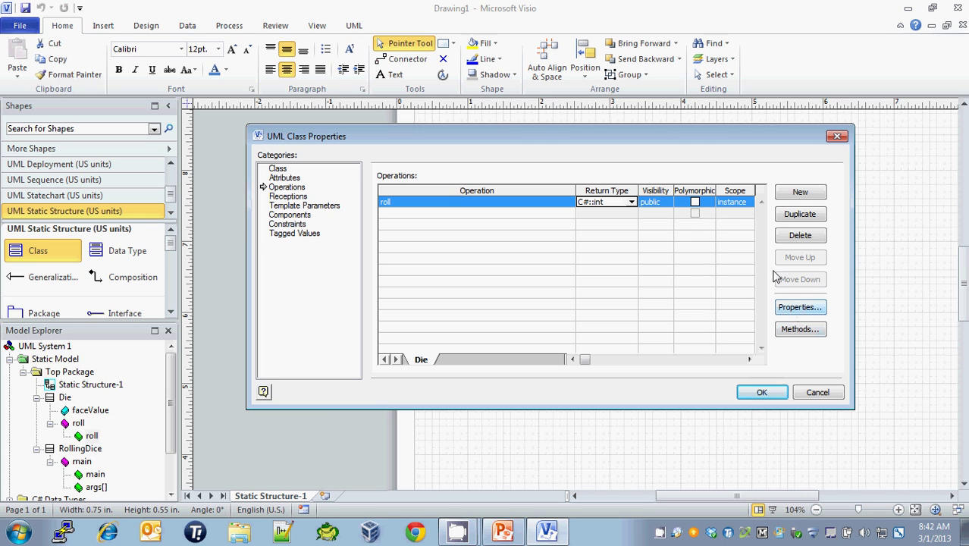
# - Add a second operation named setFaceValue with return type C#::void to the Die class
pyautogui.click(518, 213)
pyautogui.write('setFaceValue')
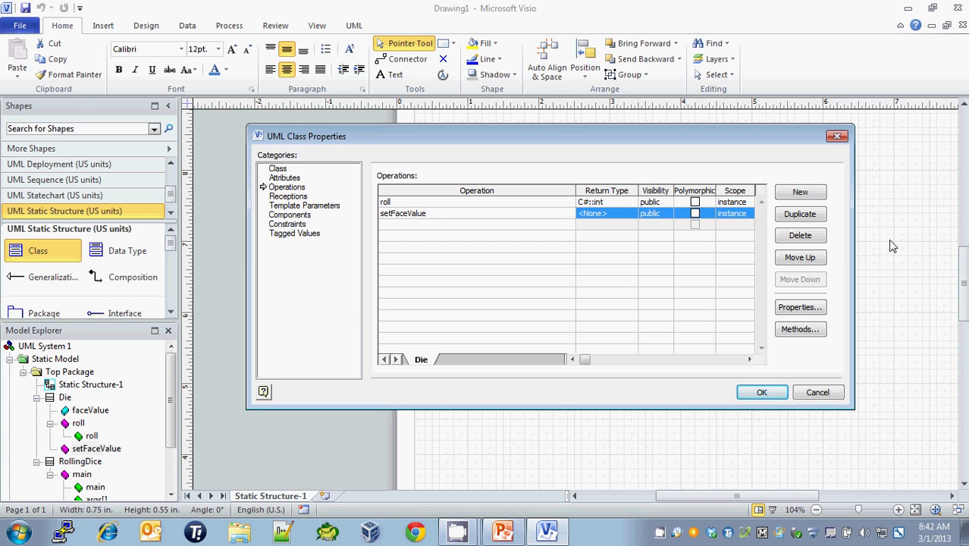
pyautogui.click(610, 214)
pyautogui.click(631, 214)
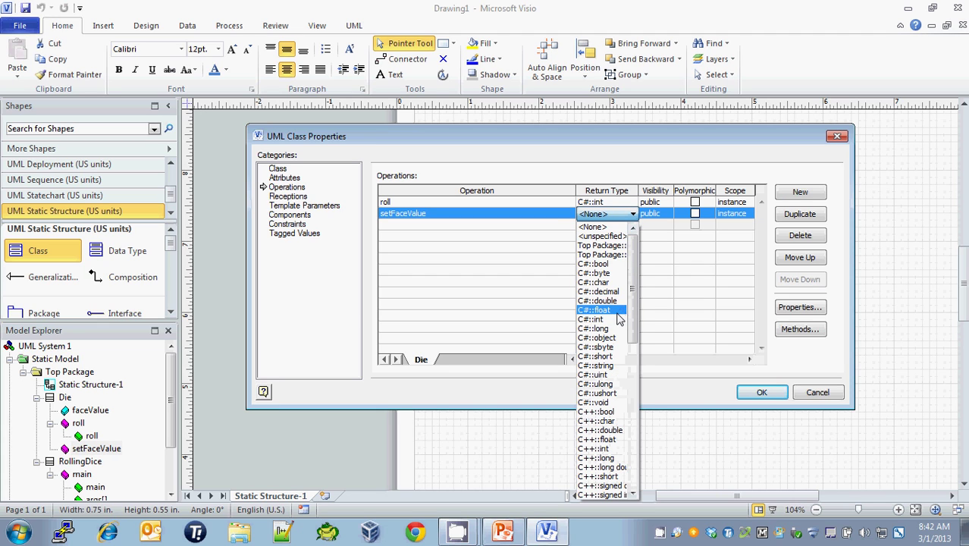
pyautogui.click(616, 402)
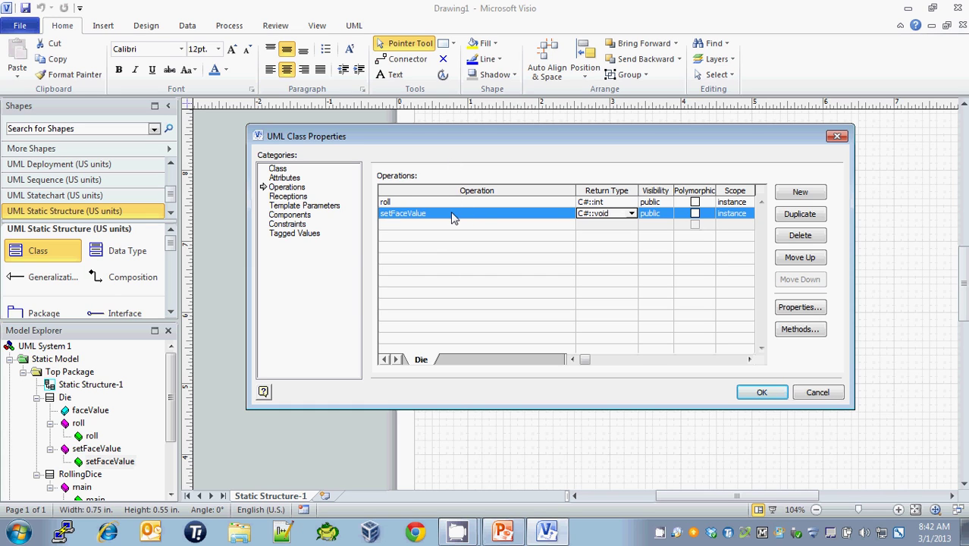
# - Give the setFaceValue operation a parameter named value of type C#::int and accept the operation properties
pyautogui.click(798, 307)
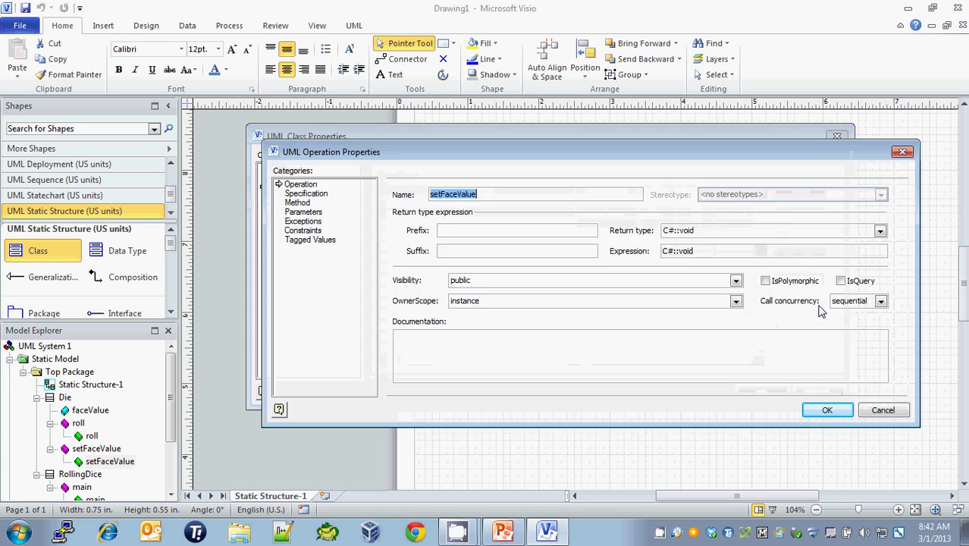
pyautogui.click(317, 212)
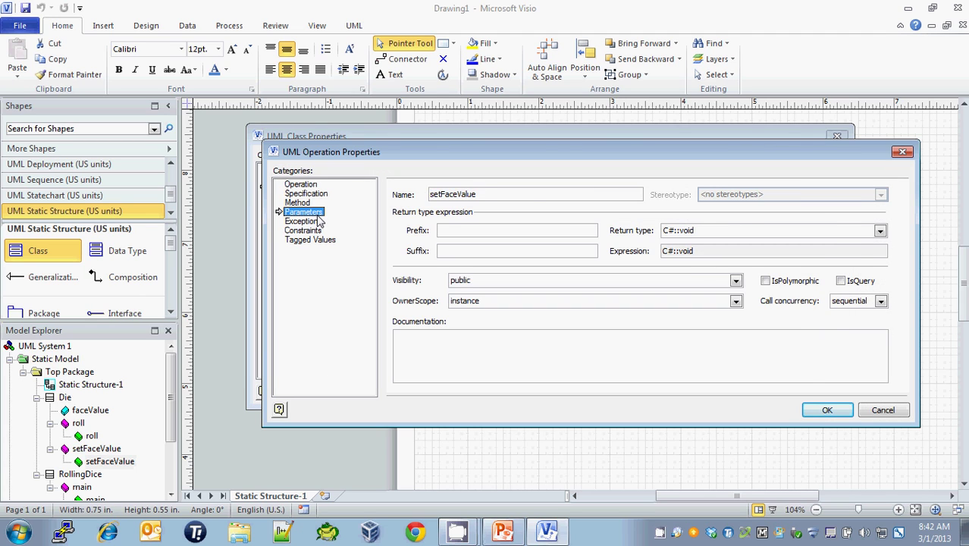
pyautogui.click(509, 231)
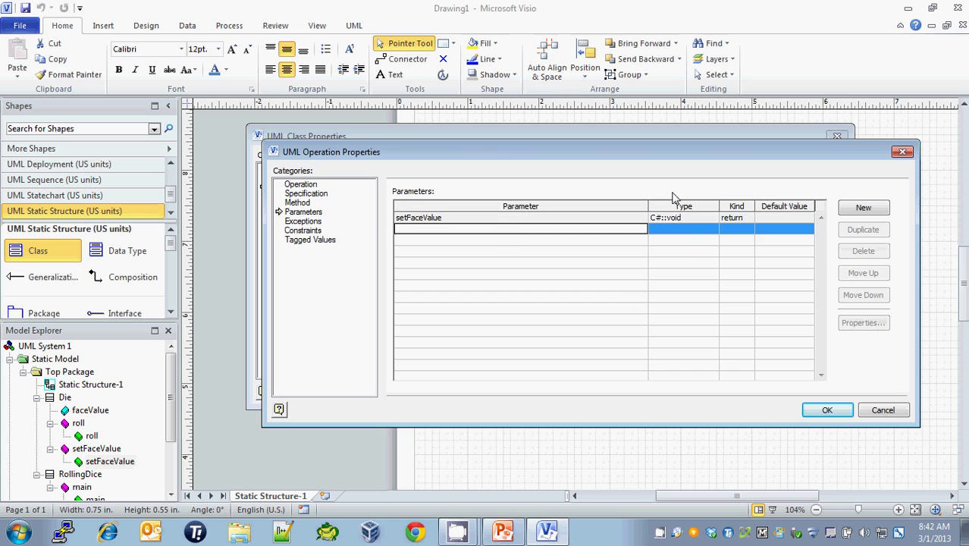
pyautogui.write('va')
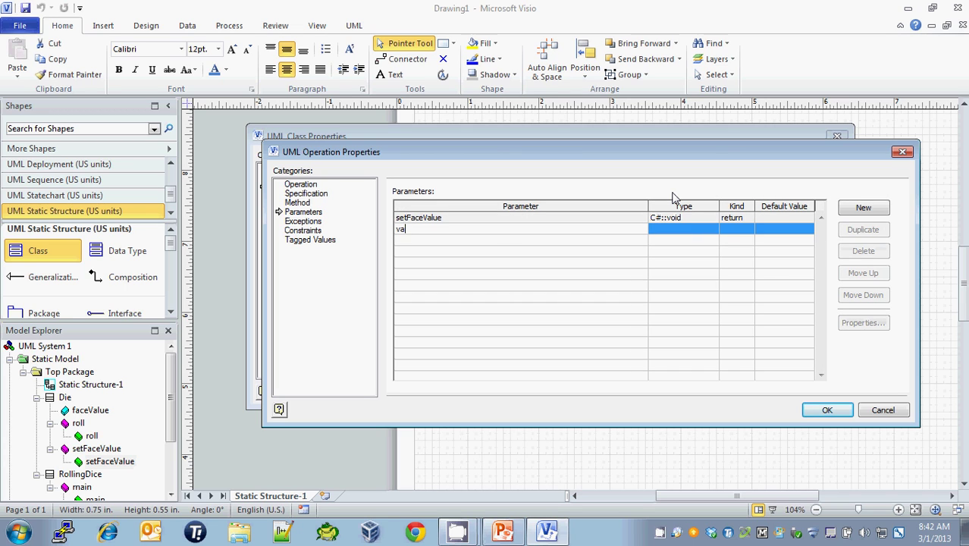
pyautogui.press('Tab')
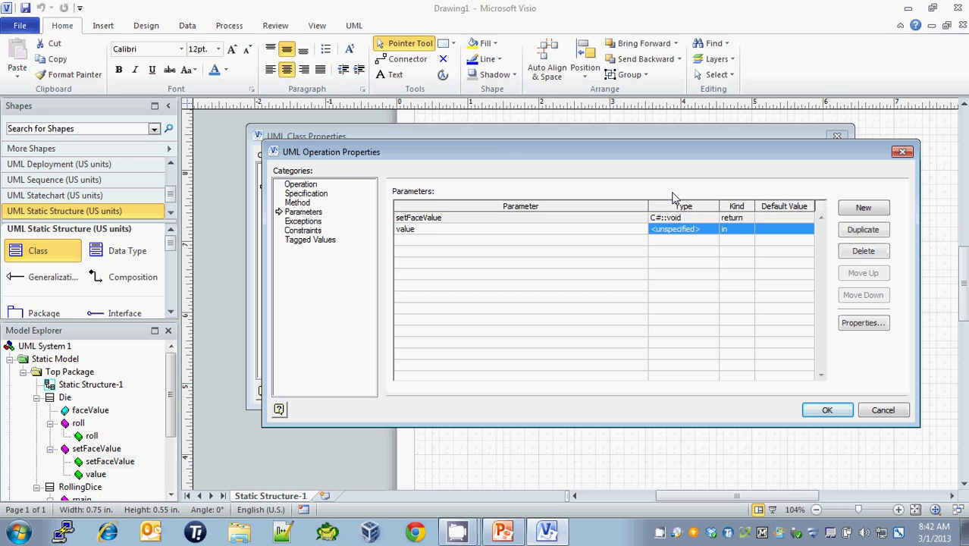
pyautogui.click(691, 232)
pyautogui.click(711, 230)
pyautogui.click(680, 331)
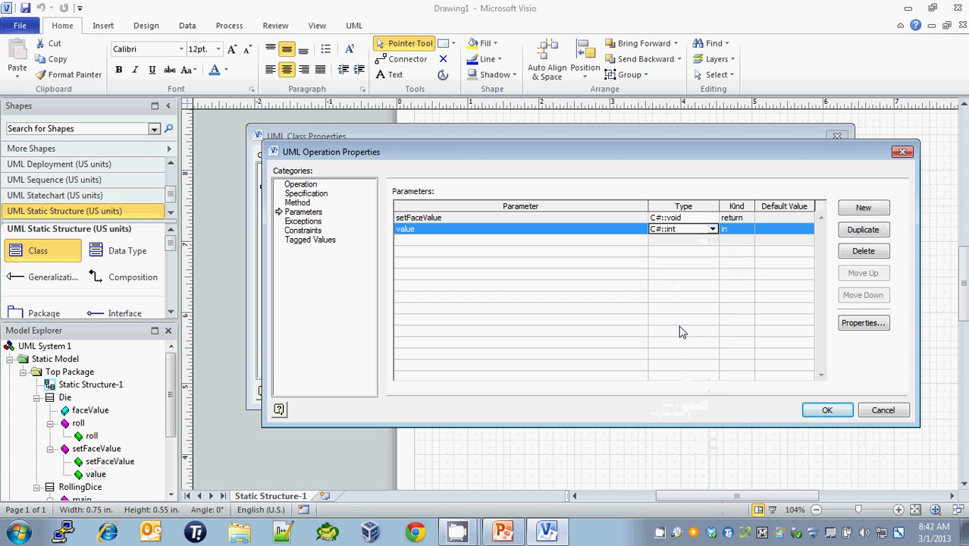
pyautogui.click(827, 410)
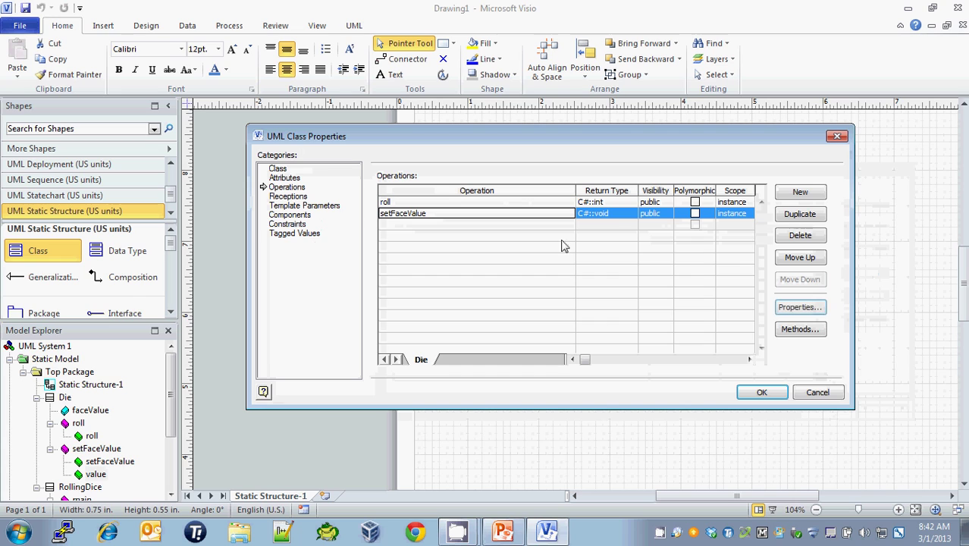
# - Add a third operation named getFaceValue with return type C#::int to the Die class
pyautogui.click(410, 226)
pyautogui.write('getFaceValue')
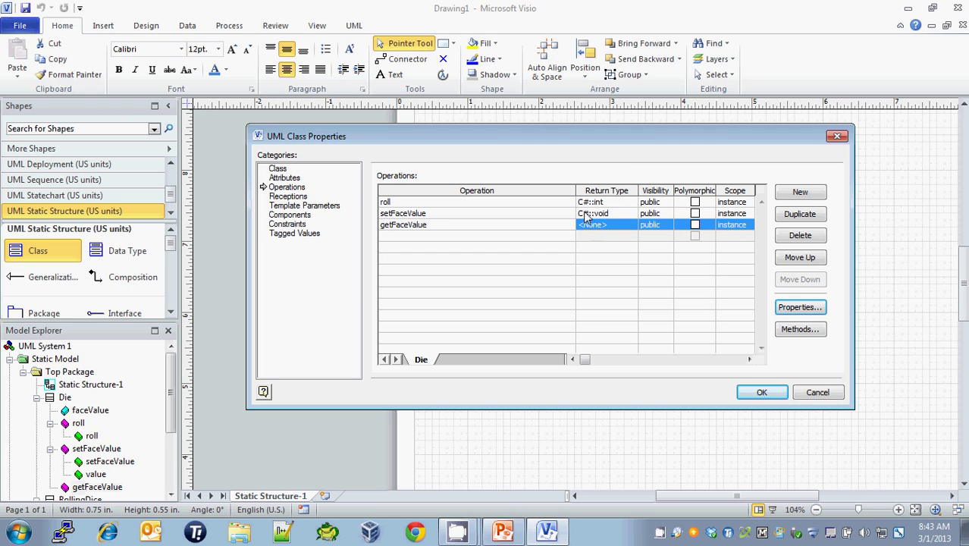
pyautogui.click(604, 227)
pyautogui.click(633, 225)
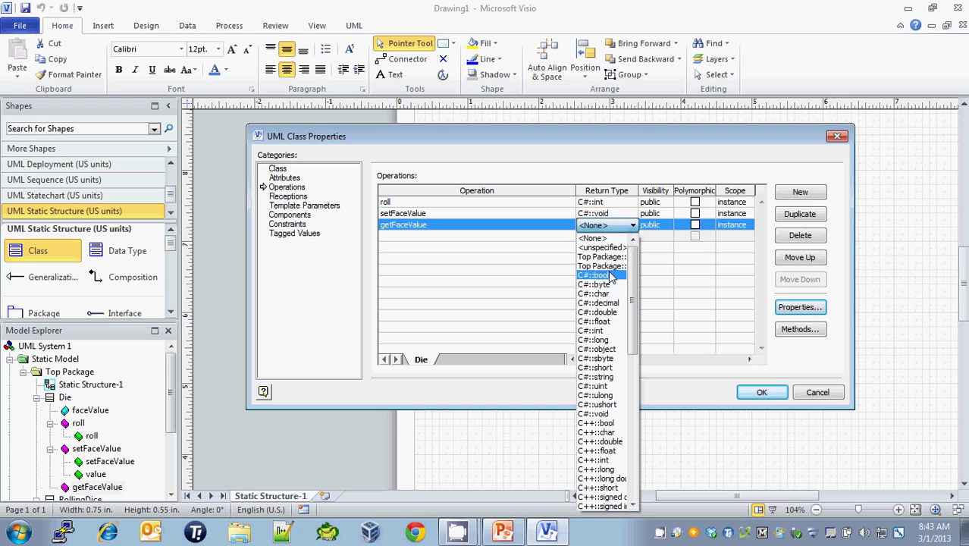
pyautogui.click(601, 332)
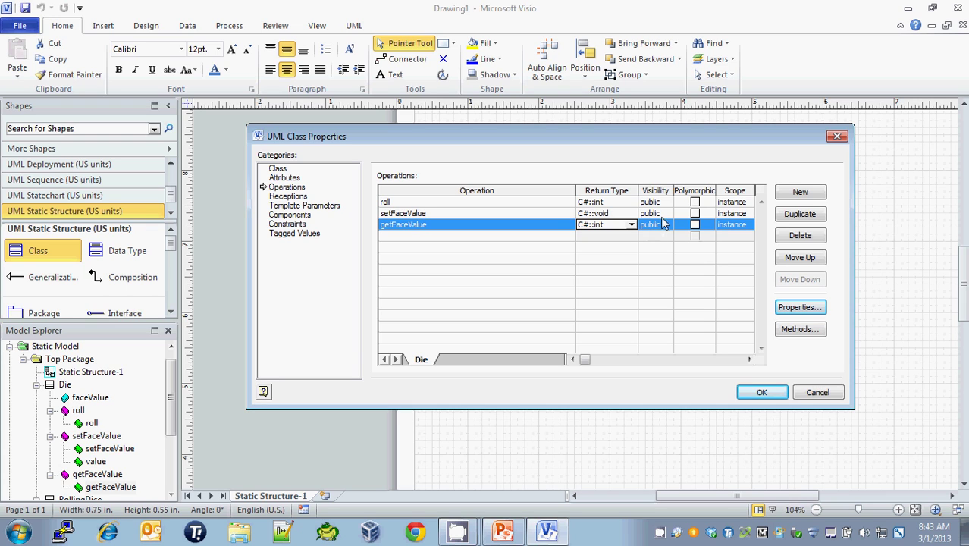
# - Add a fourth operation named toString with return type C#::string and accept the Die class properties
pyautogui.click(413, 236)
pyautogui.write('toStr')
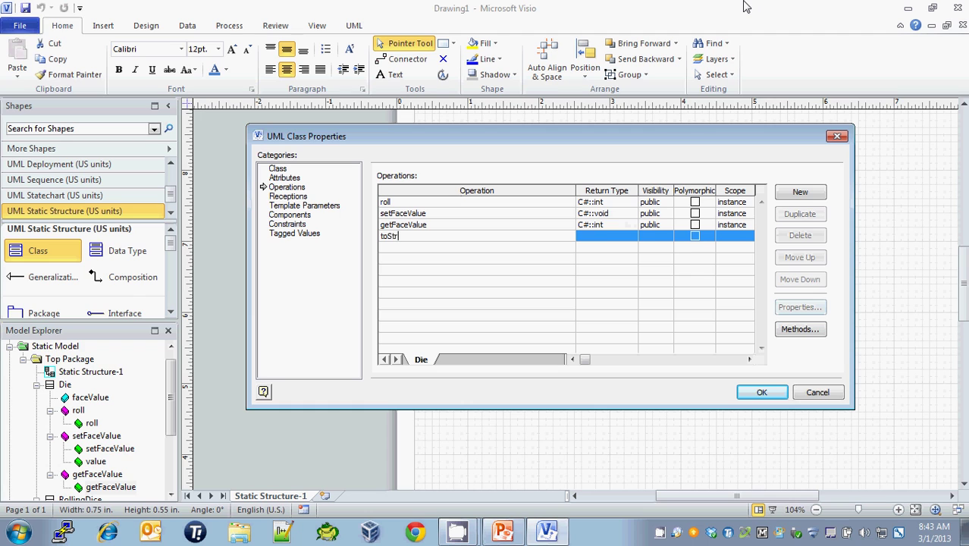
pyautogui.write('ing')
pyautogui.press('Return')
pyautogui.click(627, 235)
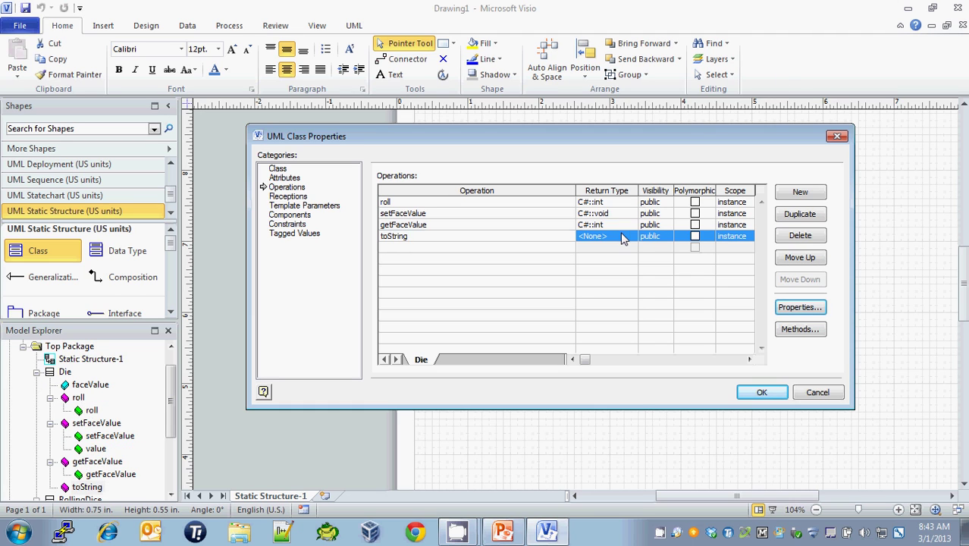
pyautogui.click(630, 236)
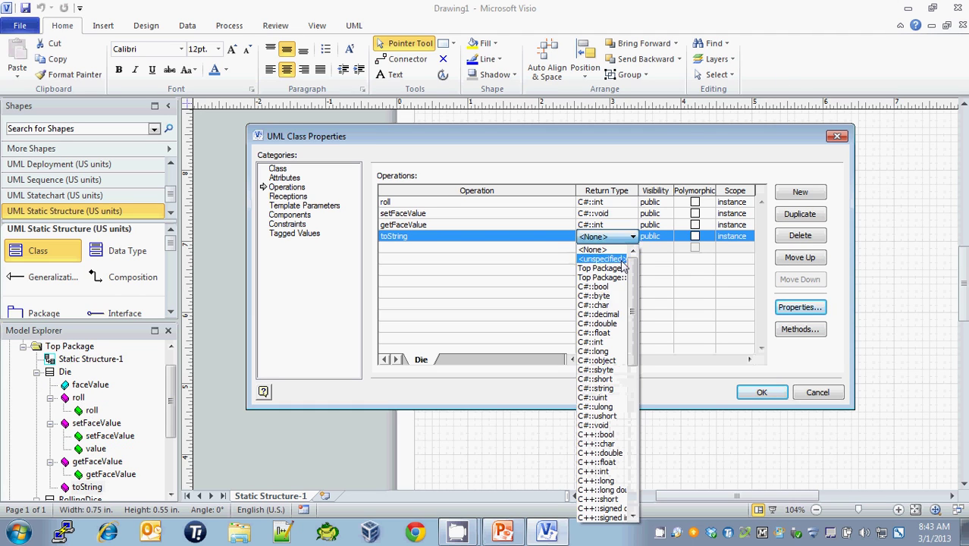
pyautogui.click(612, 396)
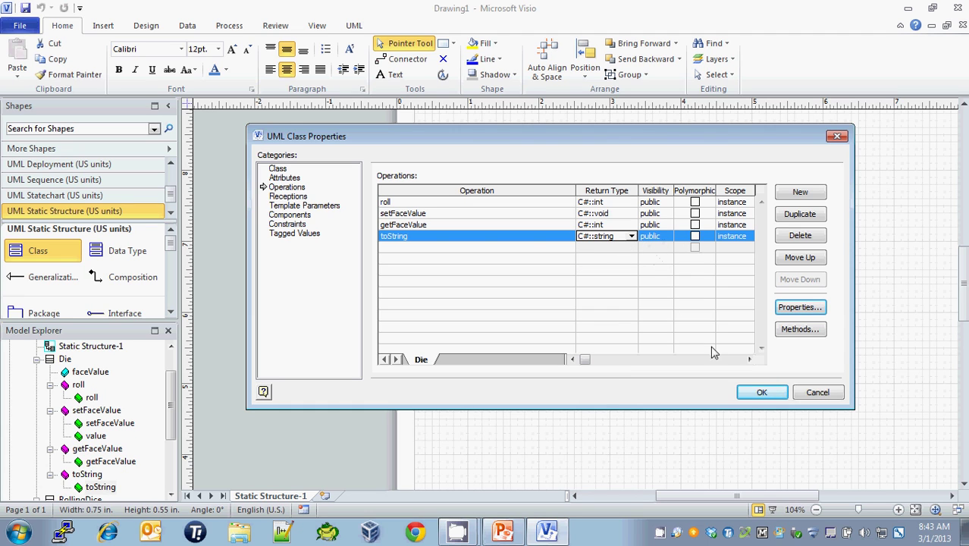
pyautogui.click(761, 391)
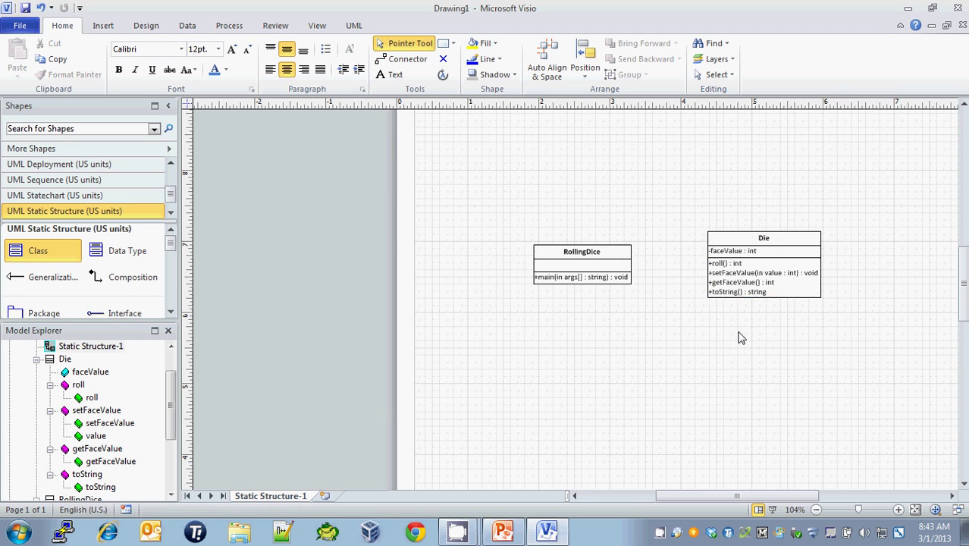
# - Connect the RollingDice class to the Die class with a Dependency arrow pointing at Die, then deselect it
pyautogui.keyDown('ctrl'); pyautogui.scroll(4, 742, 338); pyautogui.keyUp('ctrl')
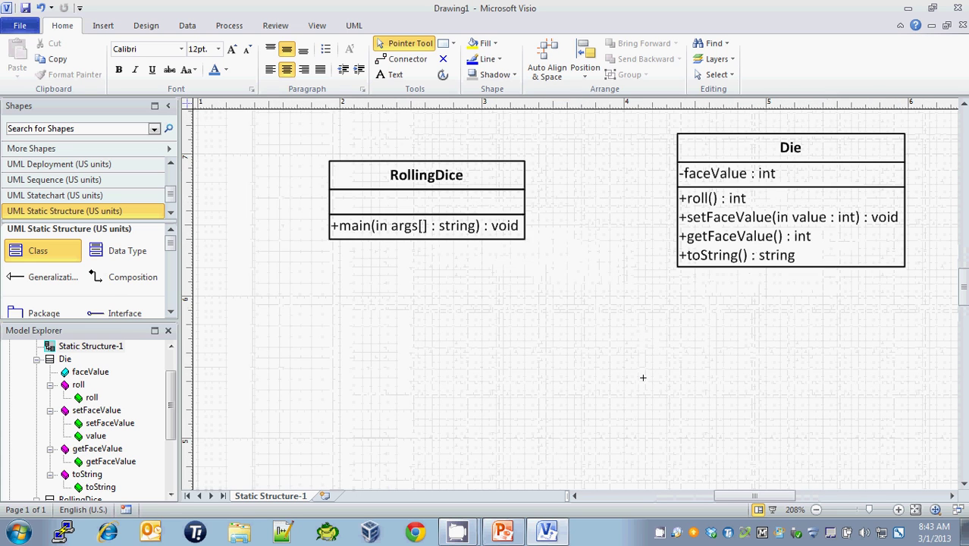
pyautogui.scroll(2, 642, 376)
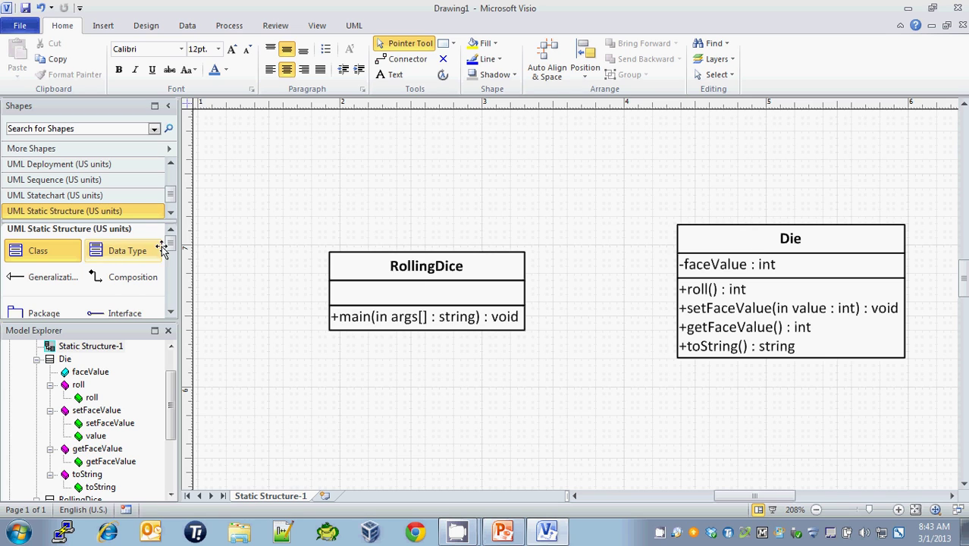
pyautogui.moveTo(173, 245); pyautogui.dragTo(171, 263)
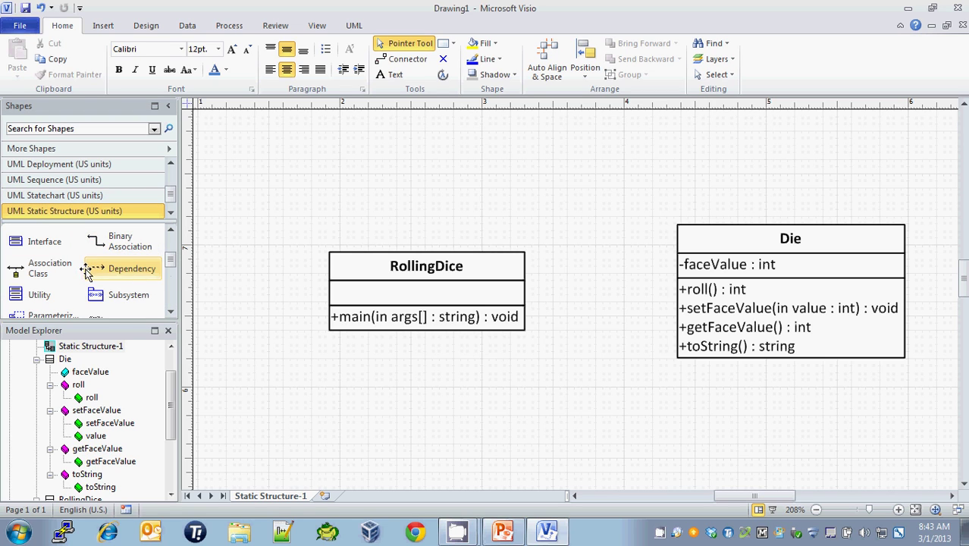
pyautogui.click(112, 265)
pyautogui.moveTo(114, 267); pyautogui.dragTo(578, 243)
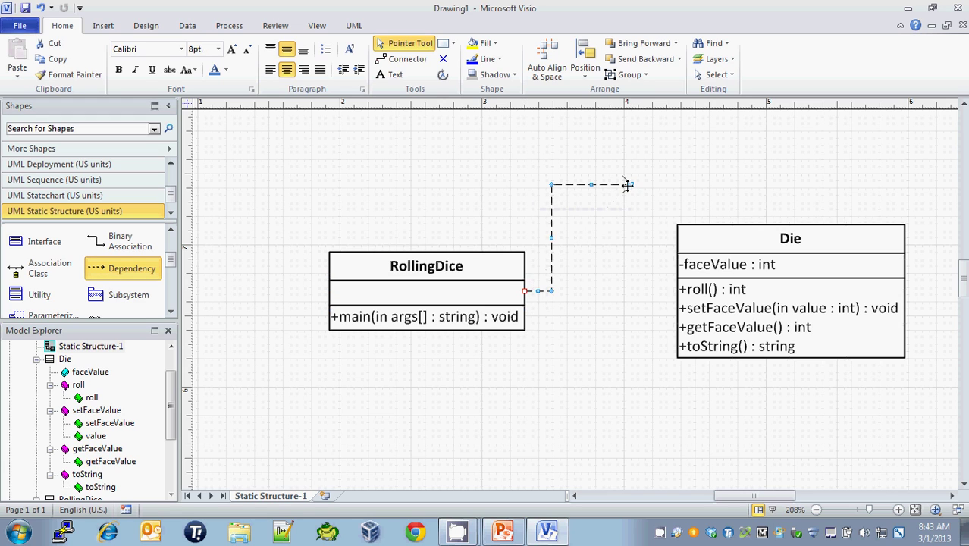
pyautogui.moveTo(628, 181); pyautogui.dragTo(674, 297)
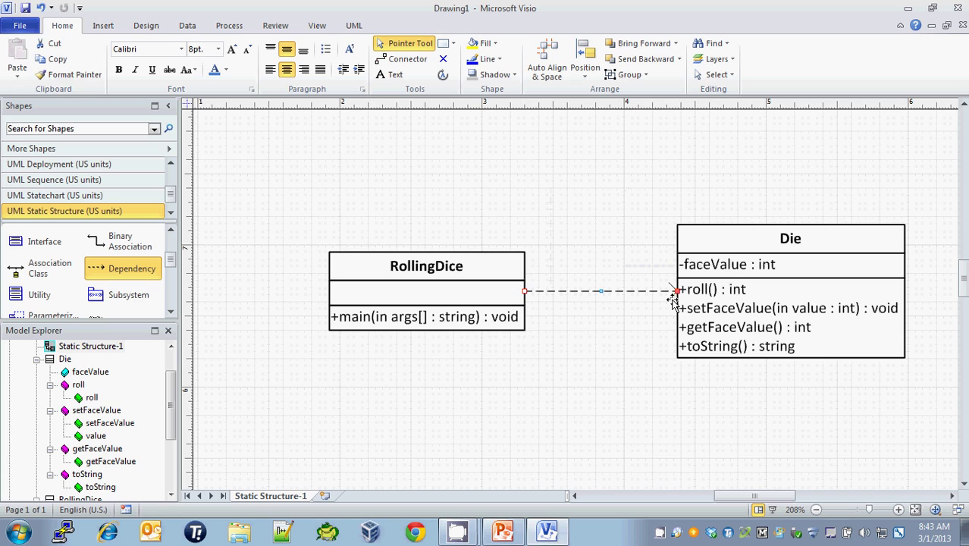
pyautogui.click(606, 359)
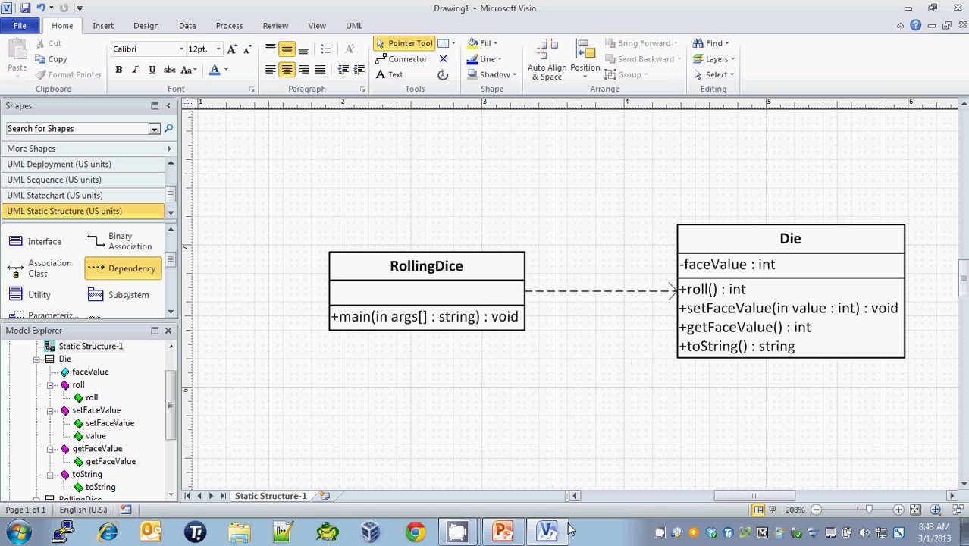
pyautogui.click(457, 530)
pyautogui.click(451, 477)
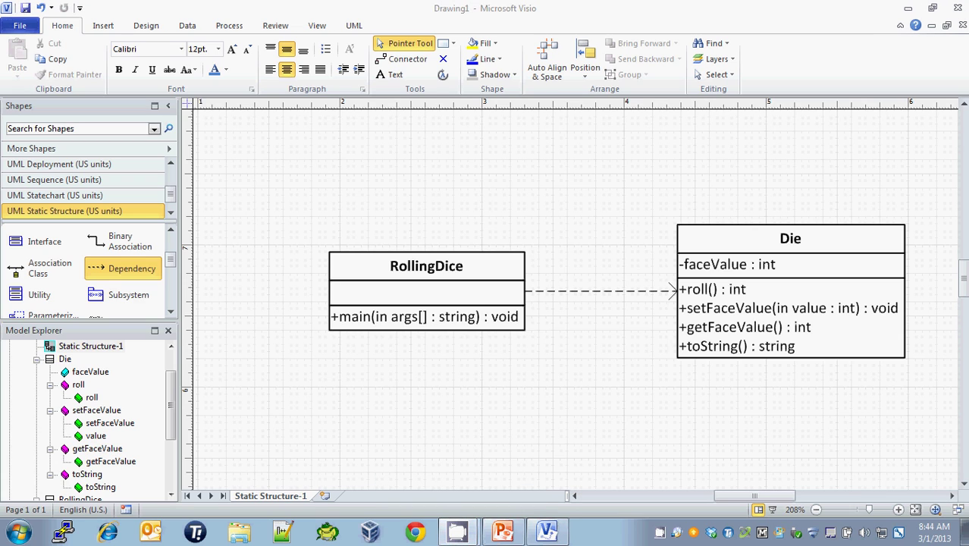